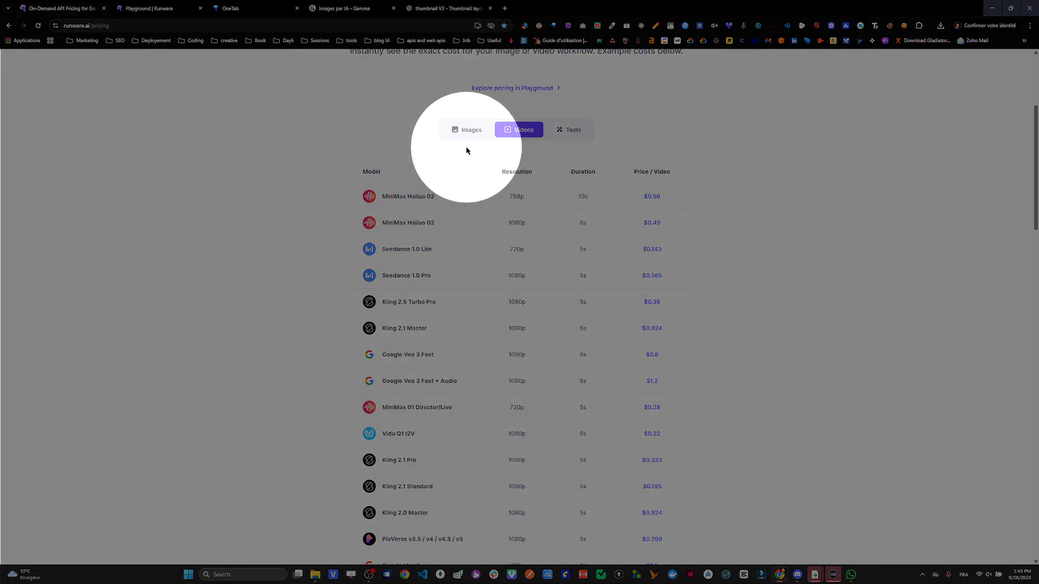
# - Review the per-video prices of the listed video models on the Runware pricing page
pyautogui.scroll(-2, 455, 330)
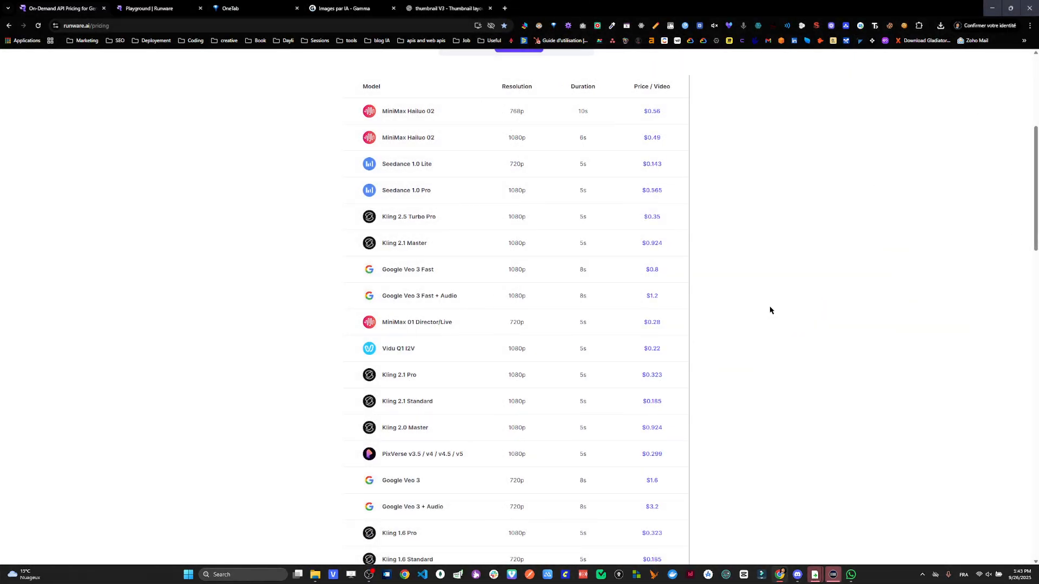
pyautogui.scroll(1, 770, 310)
pyautogui.scroll(-2, 770, 310)
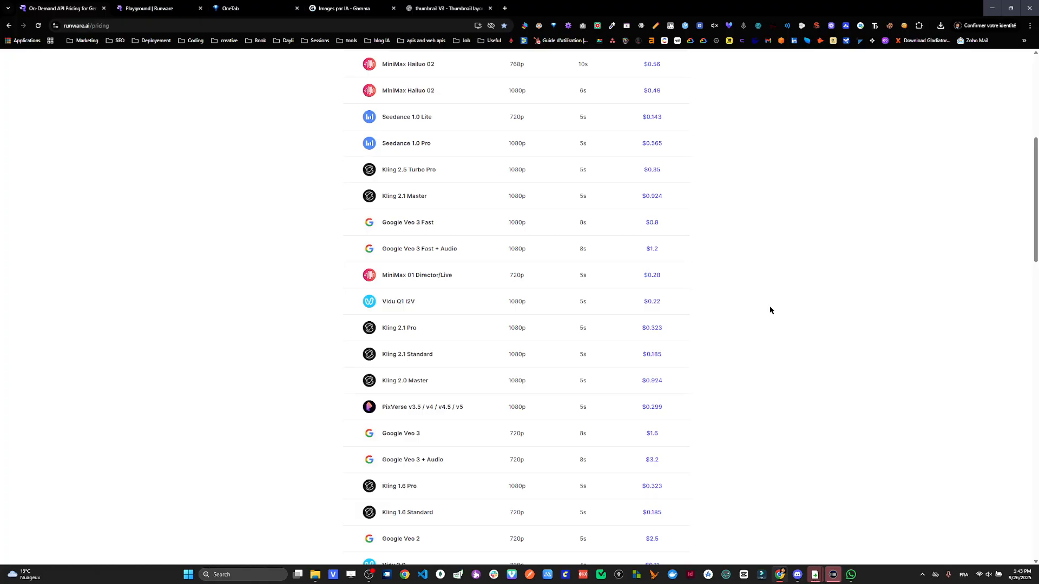
pyautogui.scroll(4, 744, 371)
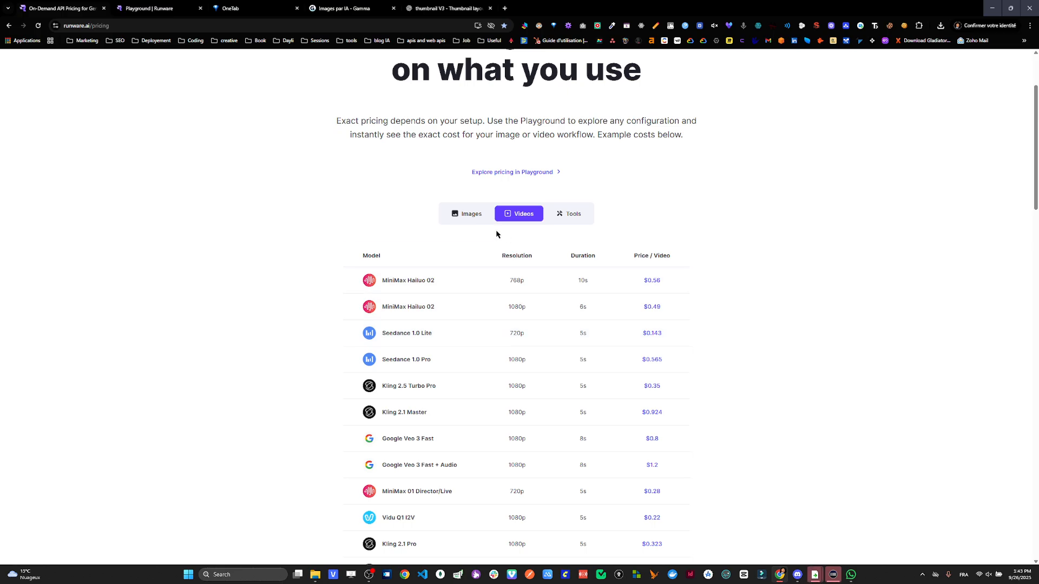
# - Show the image model pricing and examine the size, steps and price per image of each model
pyautogui.click(477, 222)
pyautogui.scroll(-5, 428, 358)
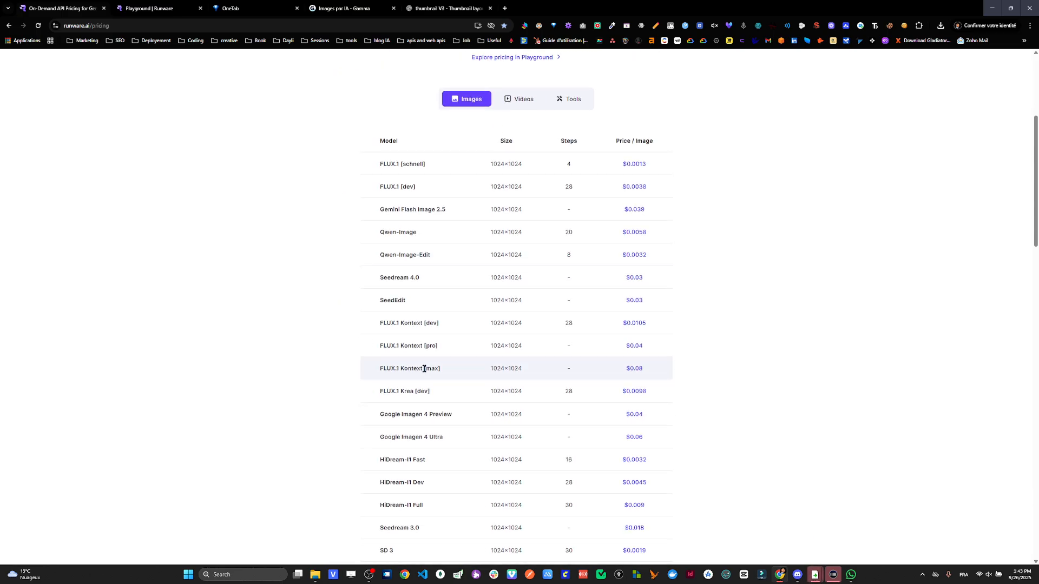
pyautogui.scroll(1, 424, 372)
pyautogui.scroll(3, 422, 373)
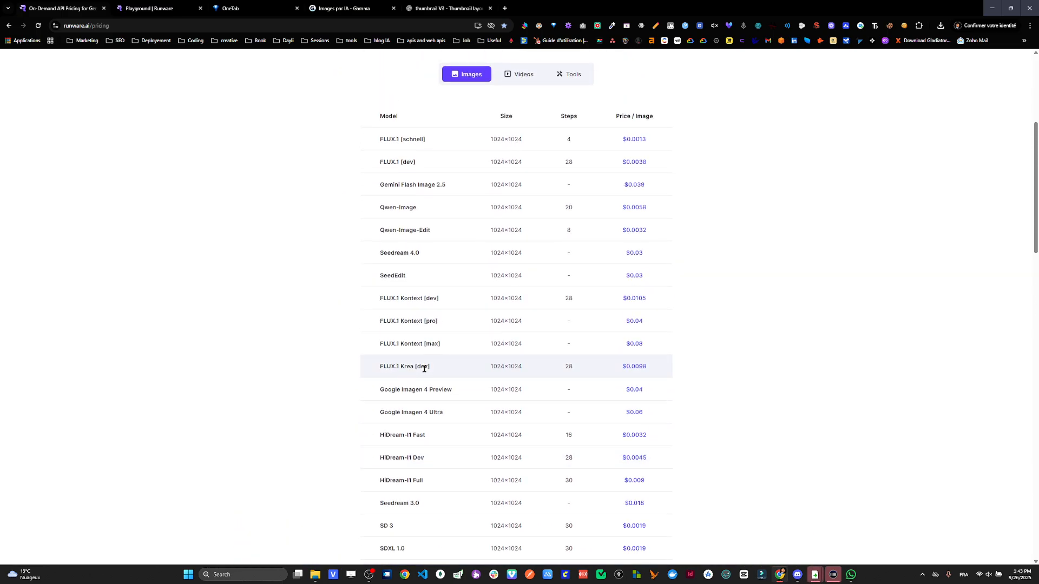
pyautogui.scroll(-2, 609, 387)
pyautogui.press('ctrl')
pyautogui.press('ctrl')
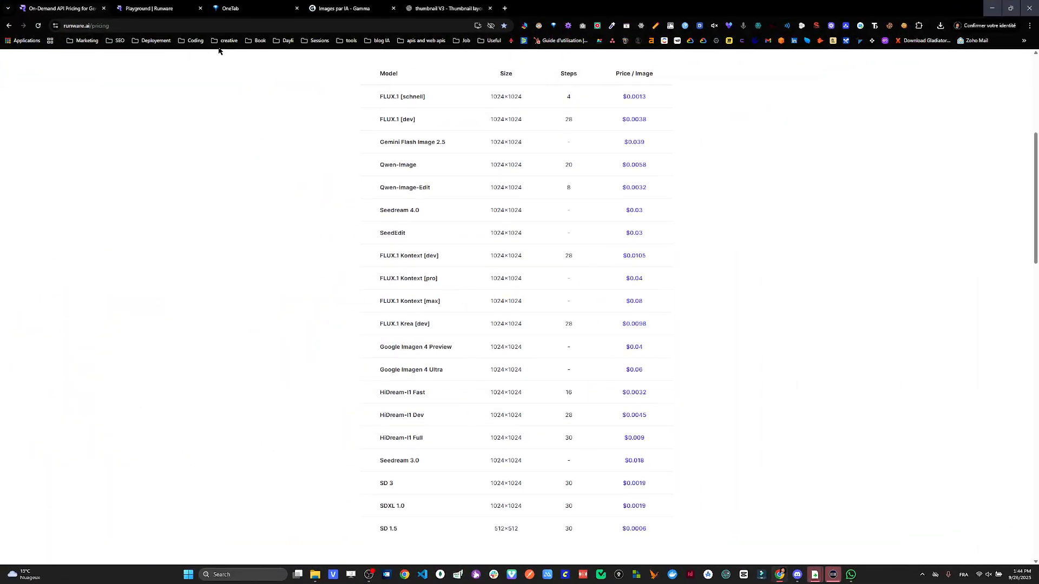
# - Sign in to the Runware dashboard and open the catalogue of all models
pyautogui.scroll(6, 778, 157)
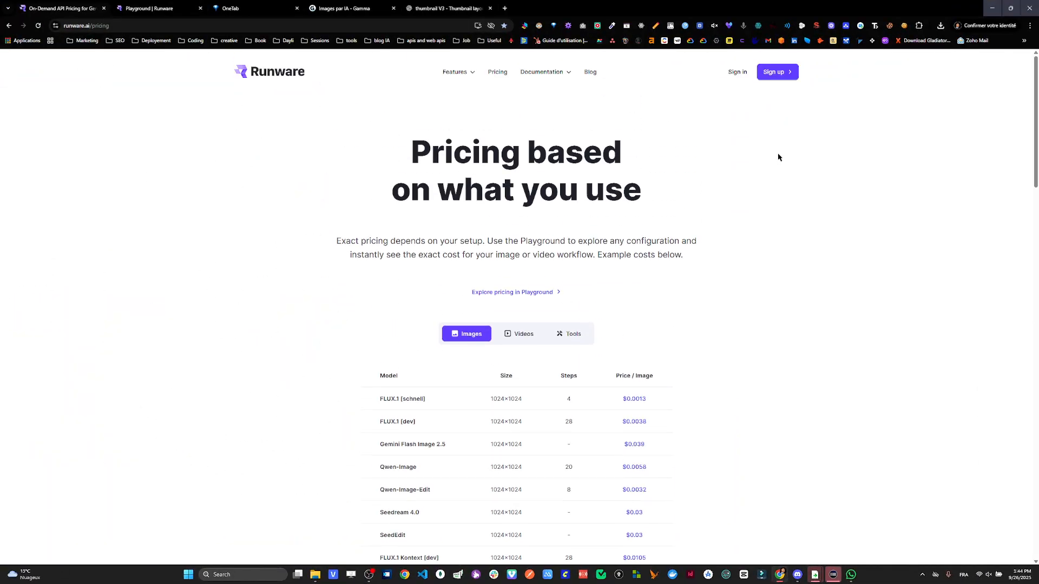
pyautogui.click(735, 73)
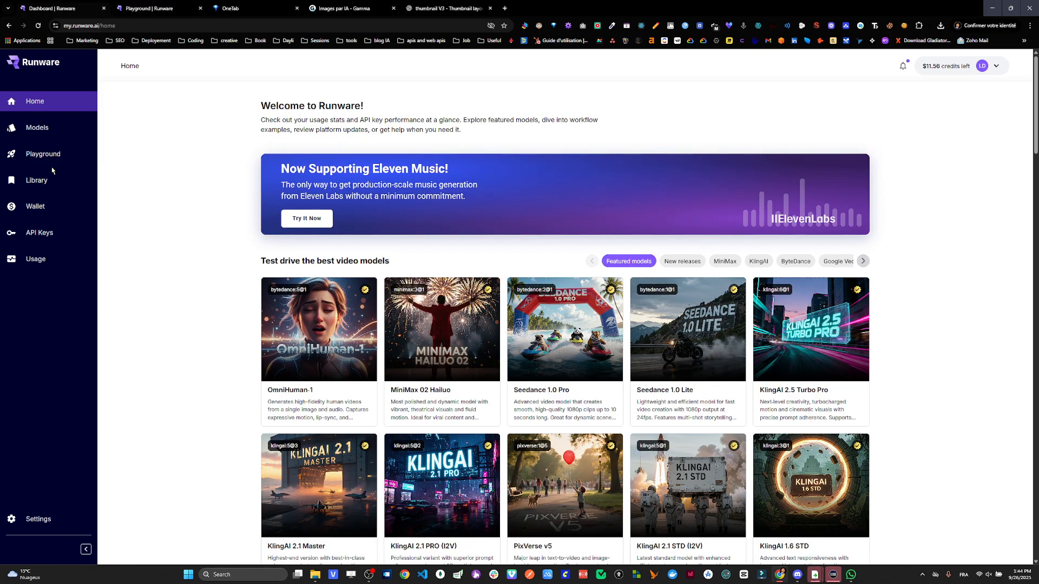
pyautogui.moveTo(58, 163)
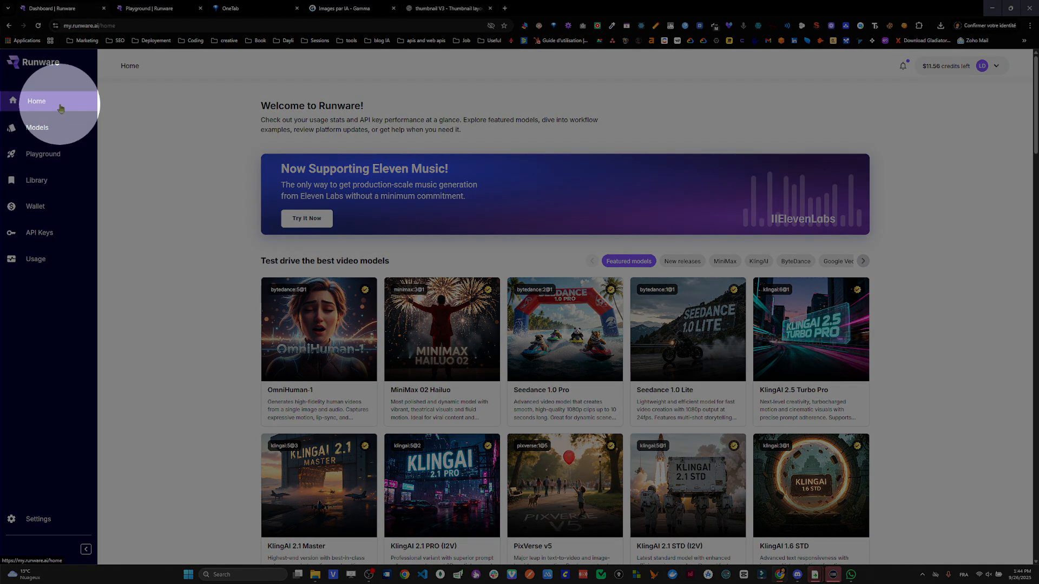
pyautogui.click(52, 130)
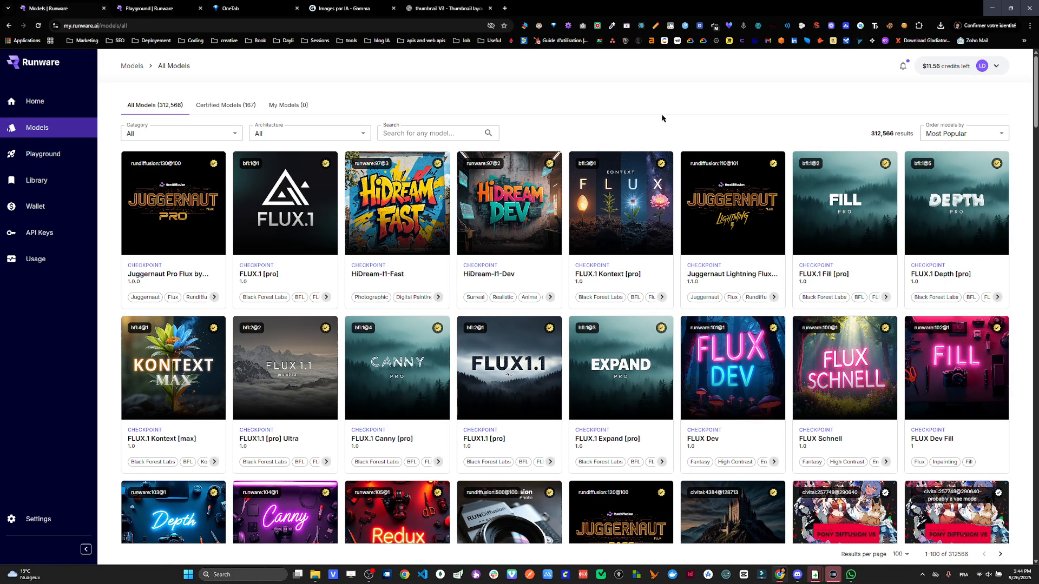
# - Browse the model catalogue and search it for Hidream
pyautogui.scroll(-2, 663, 116)
pyautogui.scroll(-3, 643, 327)
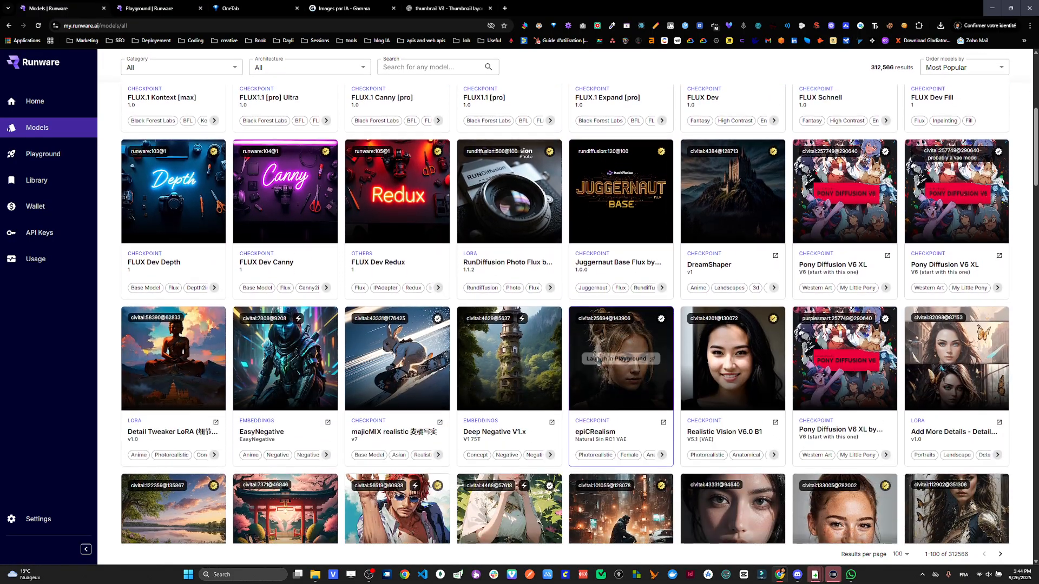
pyautogui.scroll(5, 469, 230)
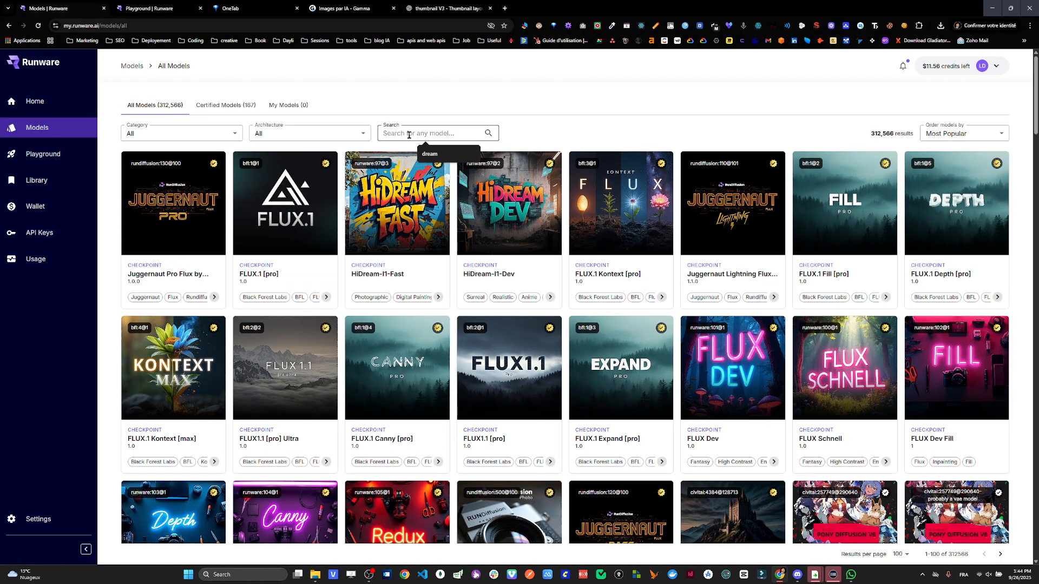
pyautogui.write('Hidream')
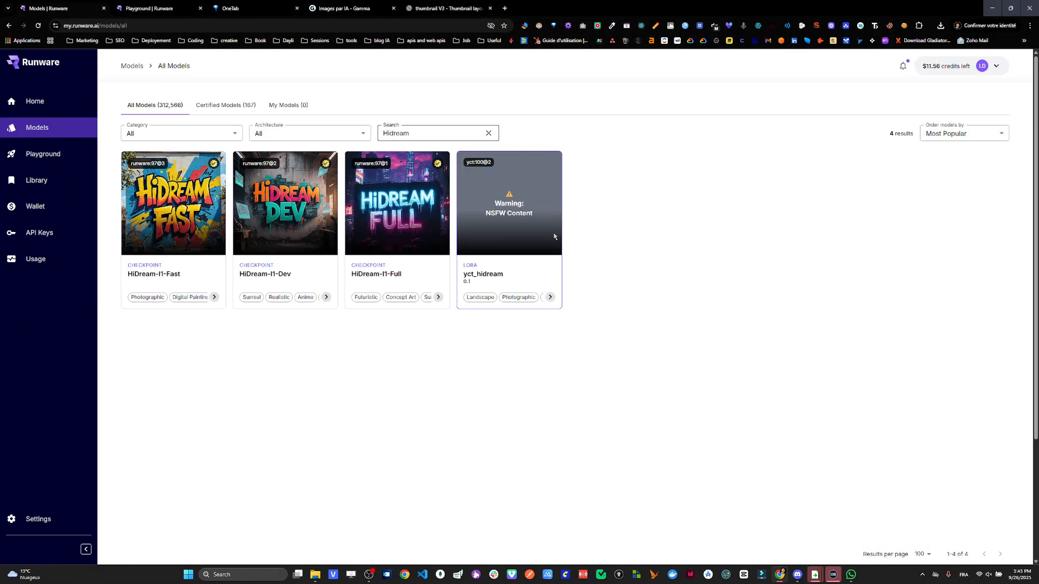
pyautogui.moveTo(179, 204)
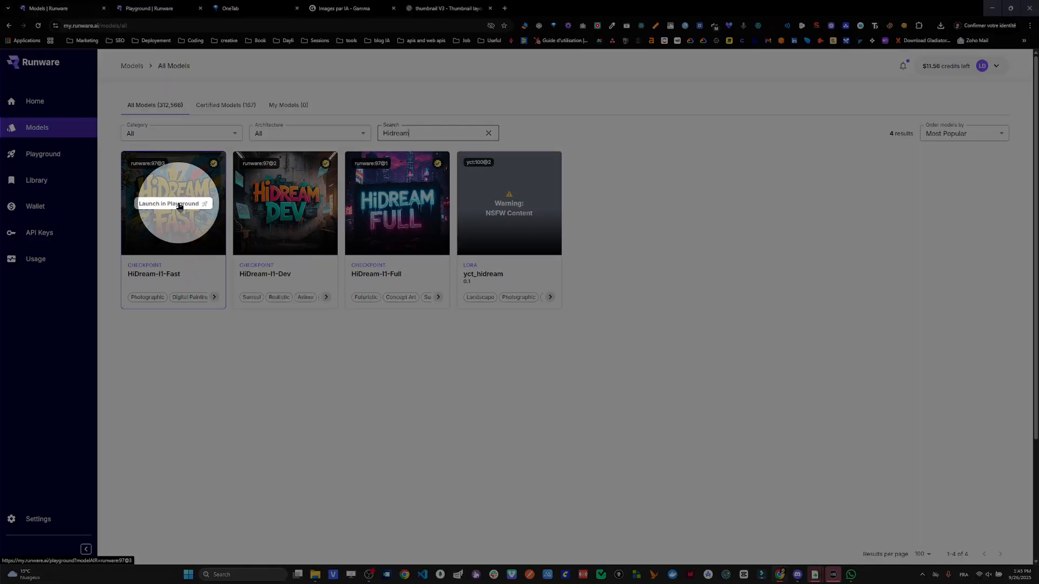
# - Open the Playground and look through the existing generated images and the list of selectable image models
pyautogui.click(45, 156)
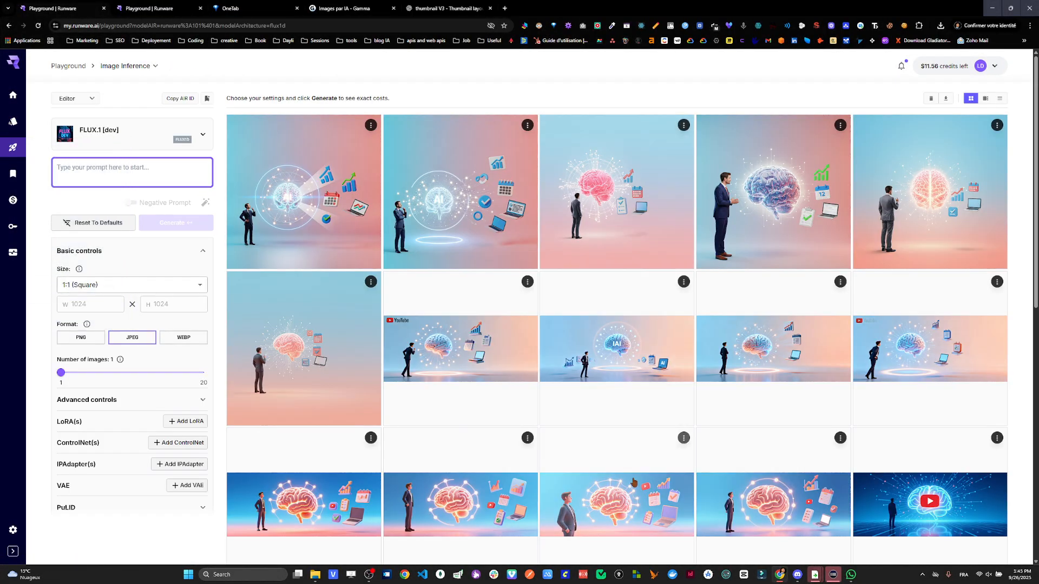
pyautogui.scroll(-1, 375, 474)
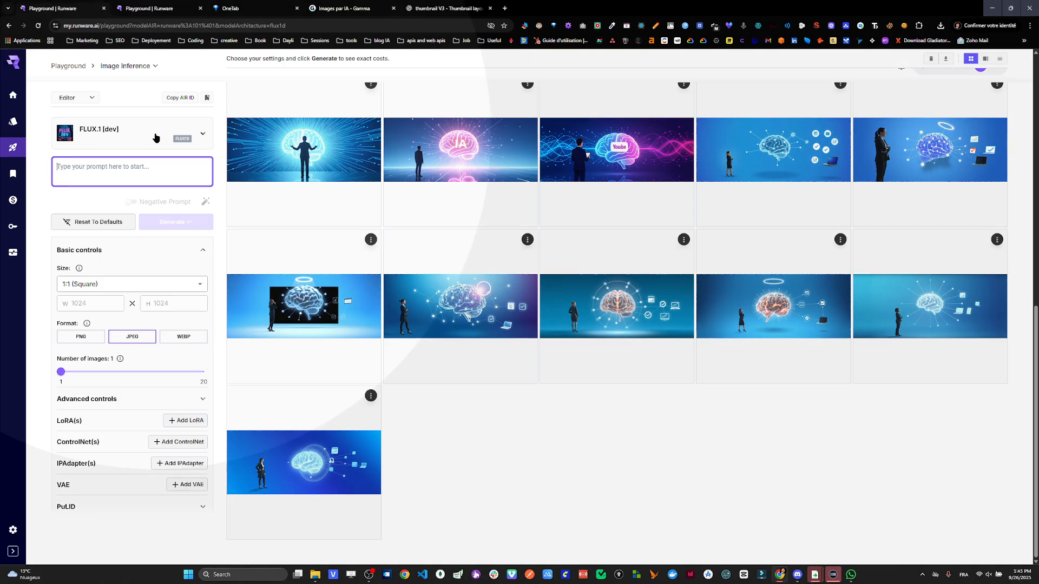
pyautogui.click(156, 138)
pyautogui.scroll(-8, 150, 304)
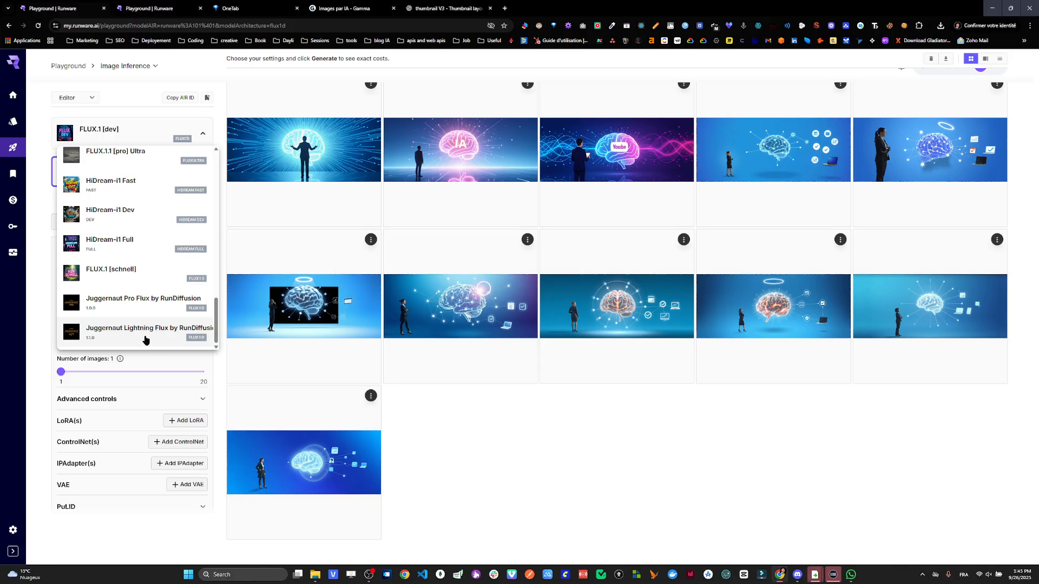
pyautogui.click(334, 481)
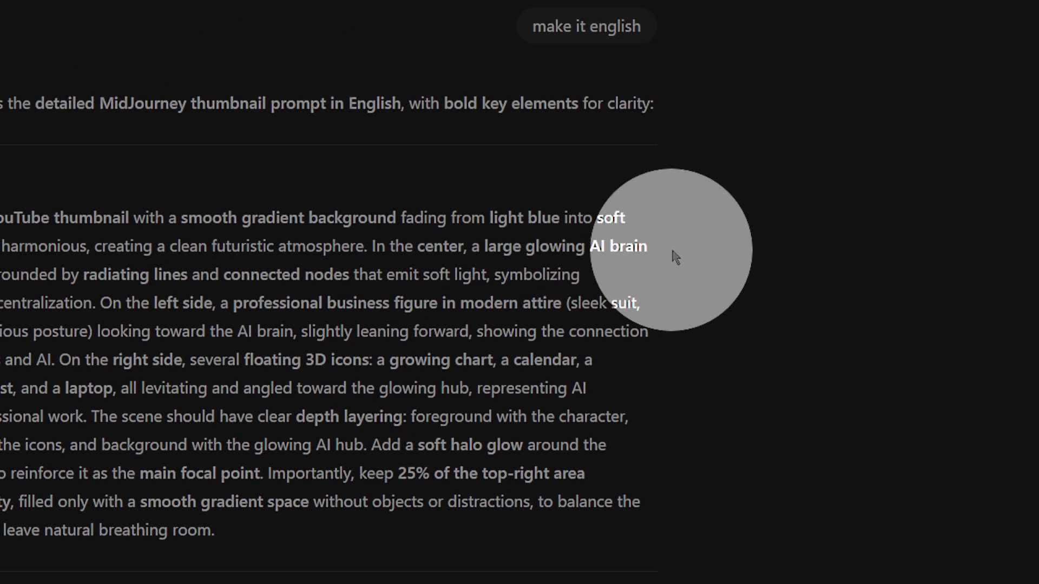
# - Read the English thumbnail prompt in the ChatGPT thumbnail V3 chat, highlighting key phrases, and select the prompt text
pyautogui.moveTo(543, 264); pyautogui.dragTo(656, 291)
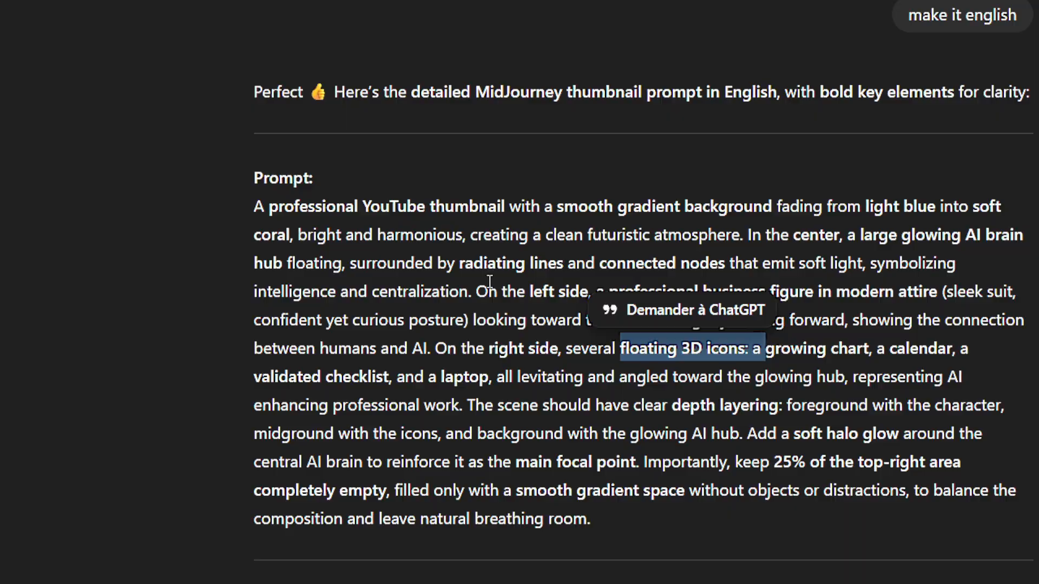
pyautogui.click(467, 264)
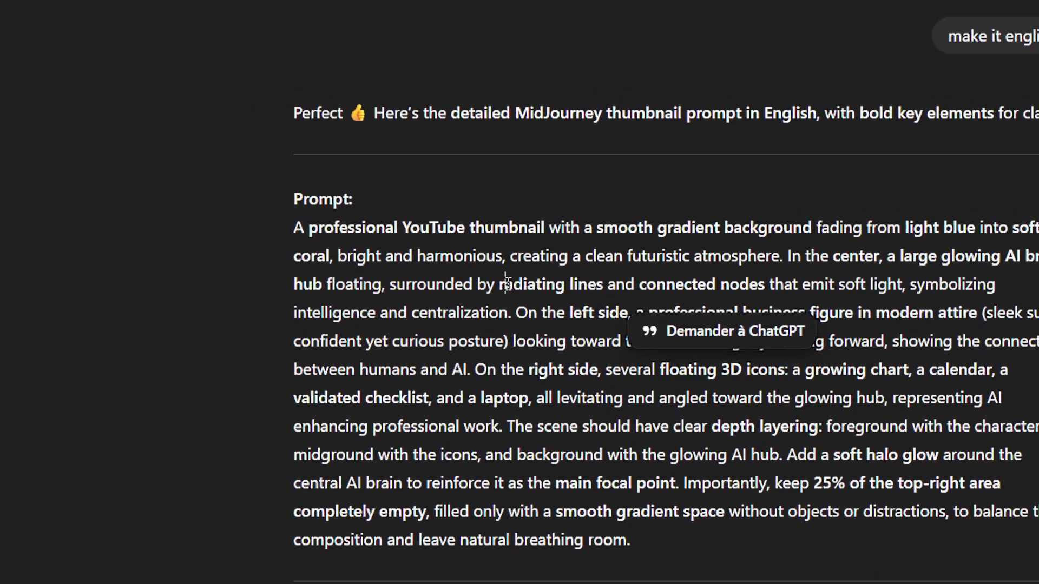
pyautogui.moveTo(446, 264); pyautogui.dragTo(701, 265)
pyautogui.click(694, 292)
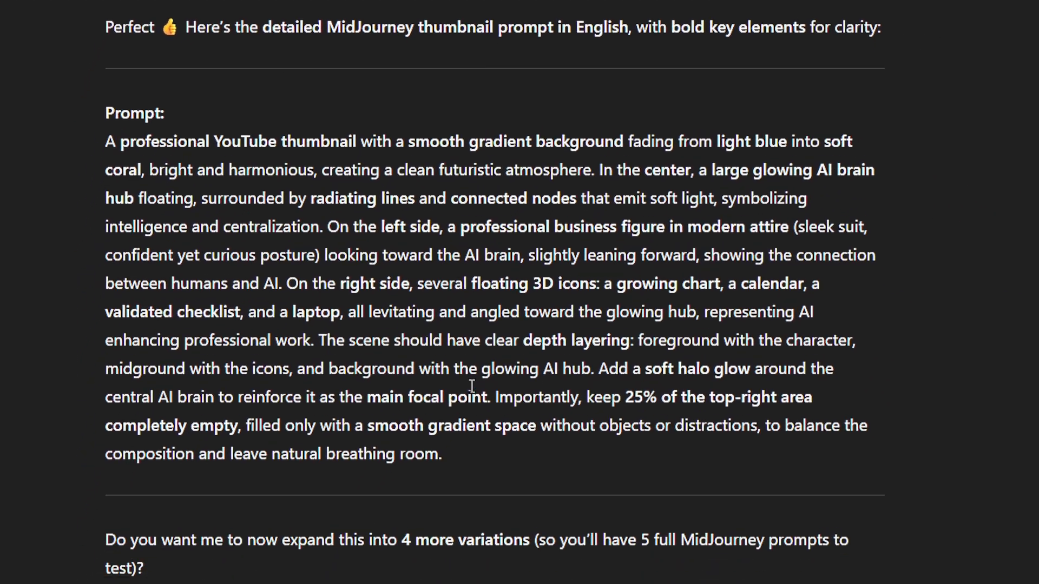
pyautogui.moveTo(512, 287); pyautogui.dragTo(172, 0)
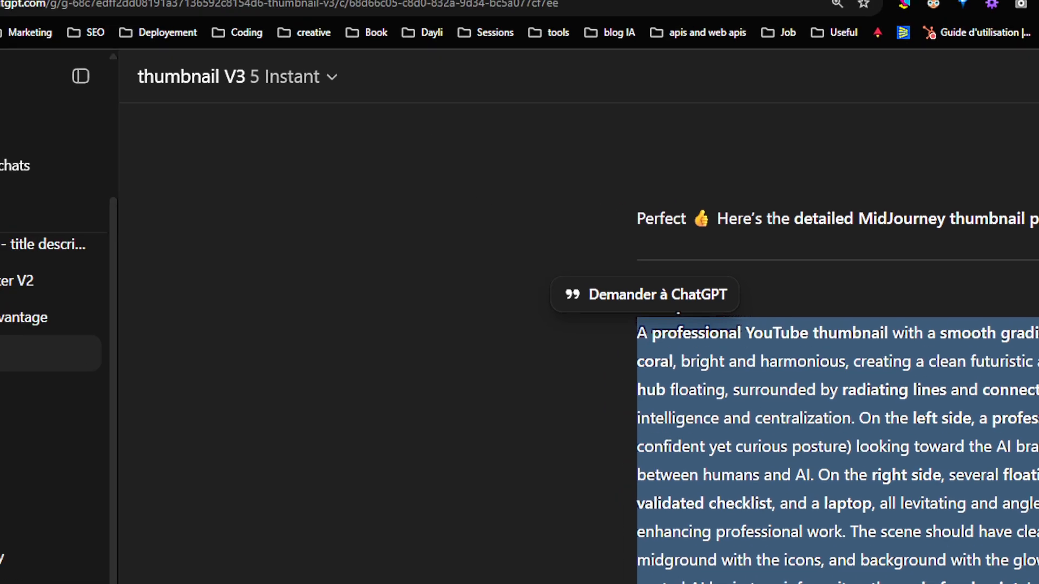
# - Switch back to the Runware Playground containing the French thumbnail prompt and view the list of available image models
pyautogui.click(148, 1)
pyautogui.click(336, 6)
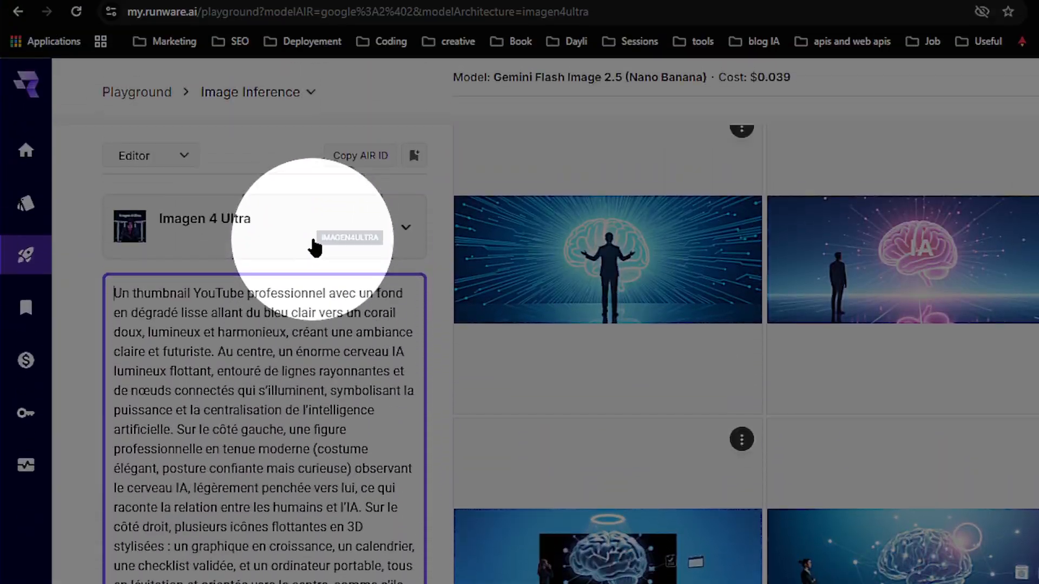
pyautogui.click(314, 28)
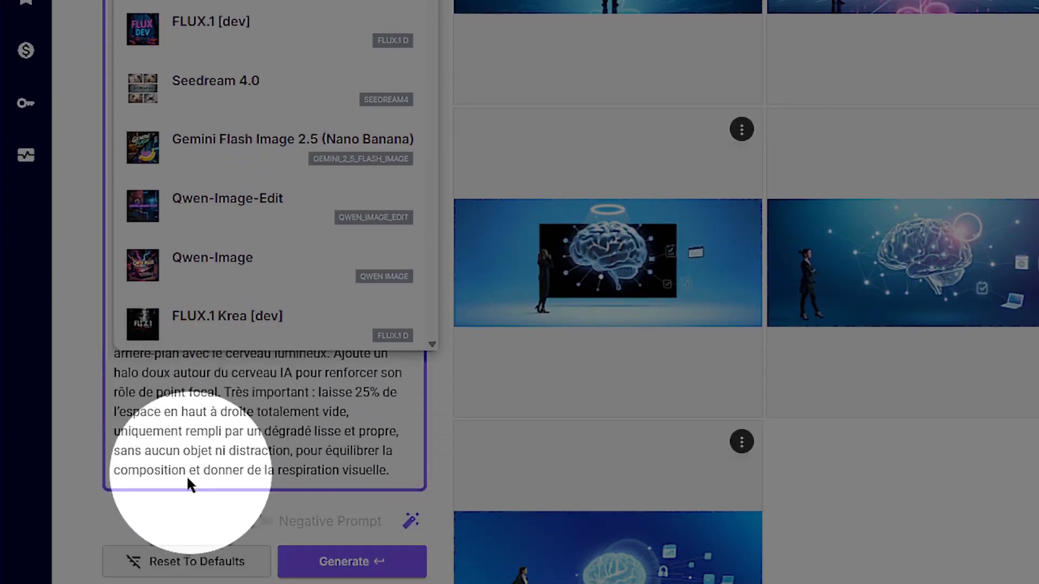
pyautogui.click(171, 318)
# - Check the aspect ratio options offered for the image size in the basic controls
pyautogui.scroll(-4, 184, 298)
pyautogui.click(237, 195)
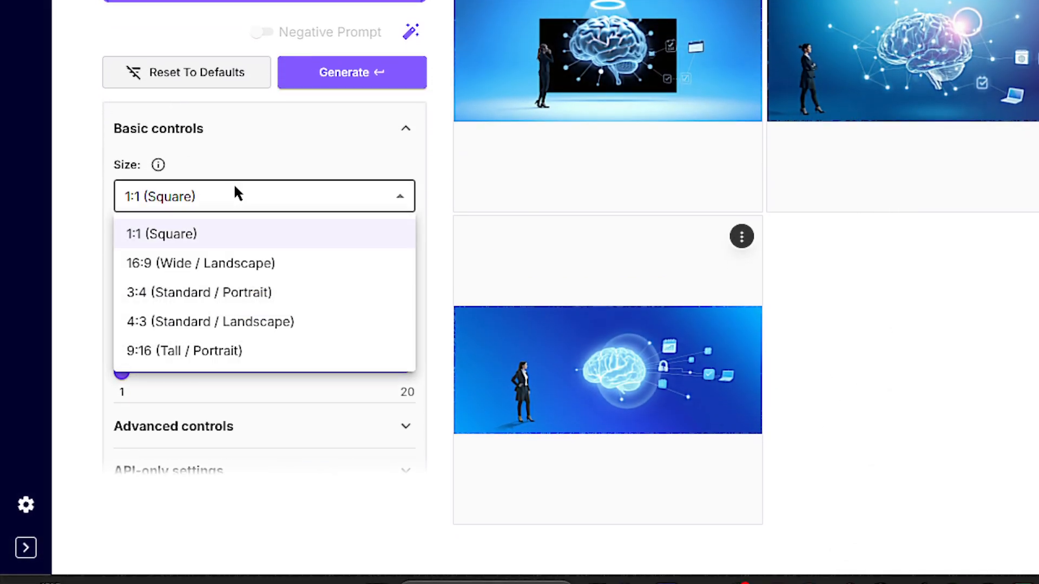
pyautogui.click(234, 194)
pyautogui.scroll(-1, 234, 195)
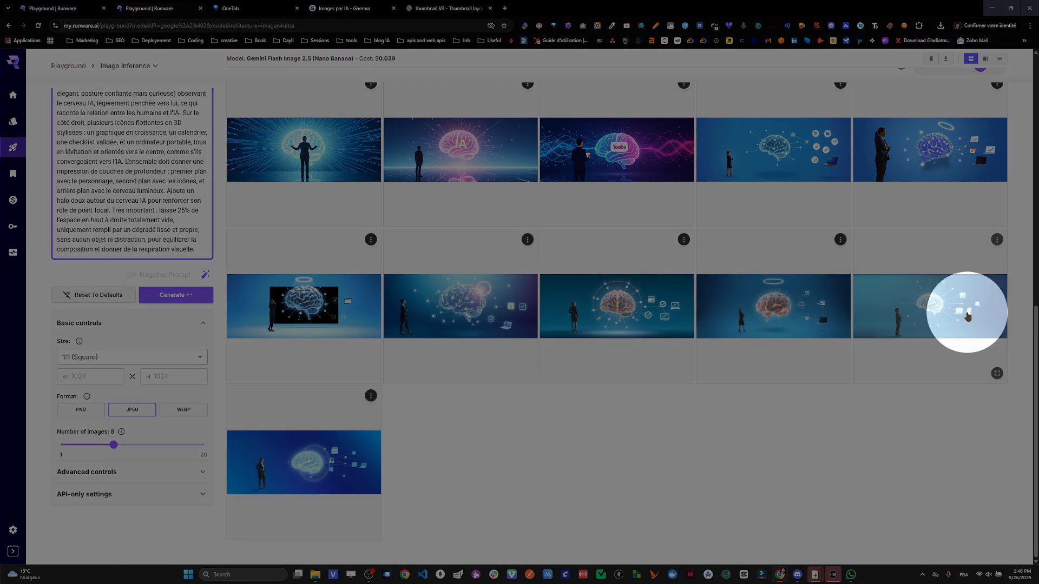
# - Check the model and cost of the last blue brain image in the gallery, and view it in full screen
pyautogui.click(963, 308)
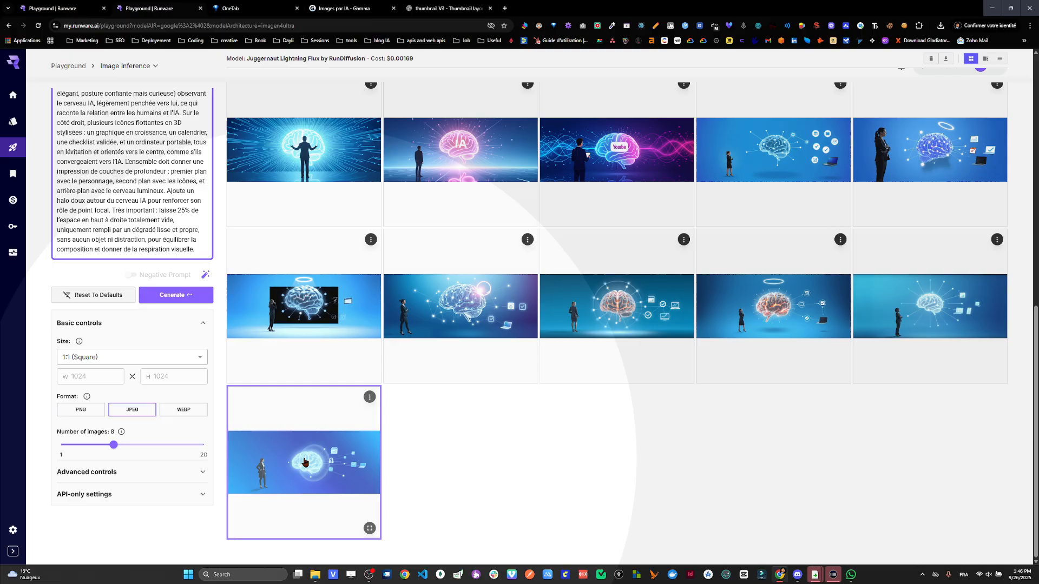
pyautogui.click(305, 462)
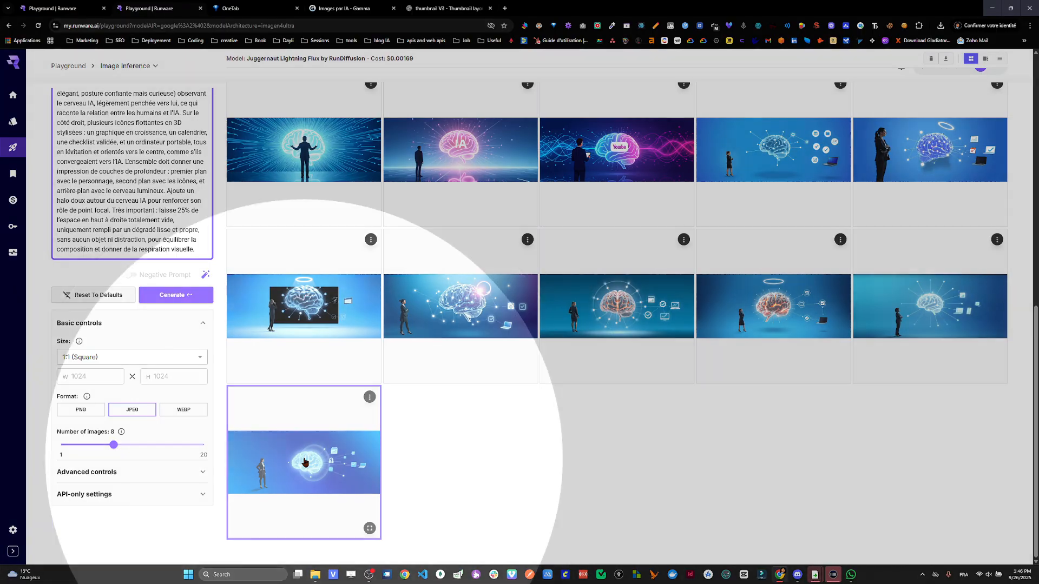
pyautogui.moveTo(247, 59); pyautogui.dragTo(402, 58)
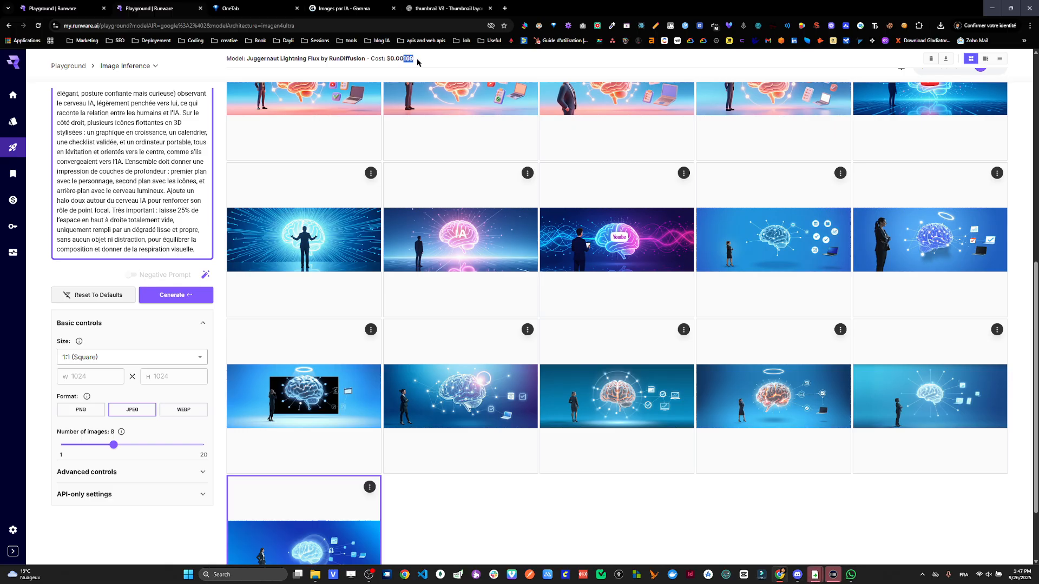
pyautogui.scroll(-2, 302, 510)
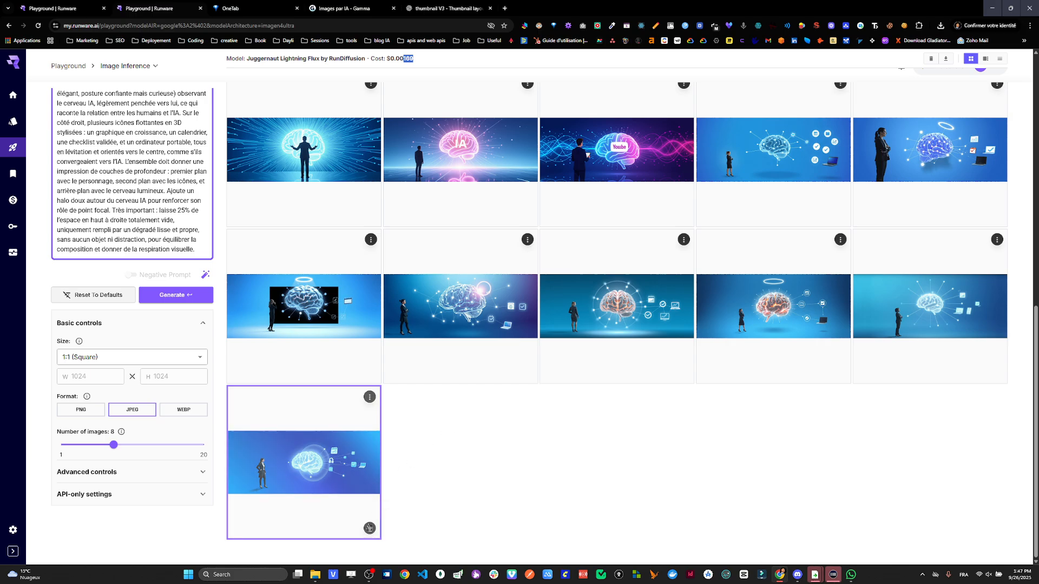
pyautogui.click(369, 528)
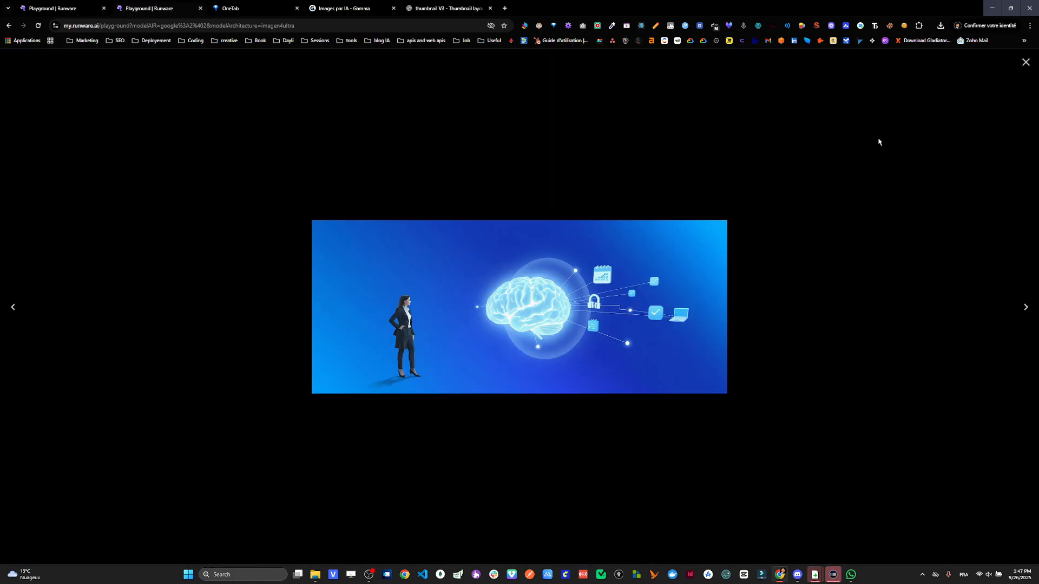
pyautogui.click(1026, 62)
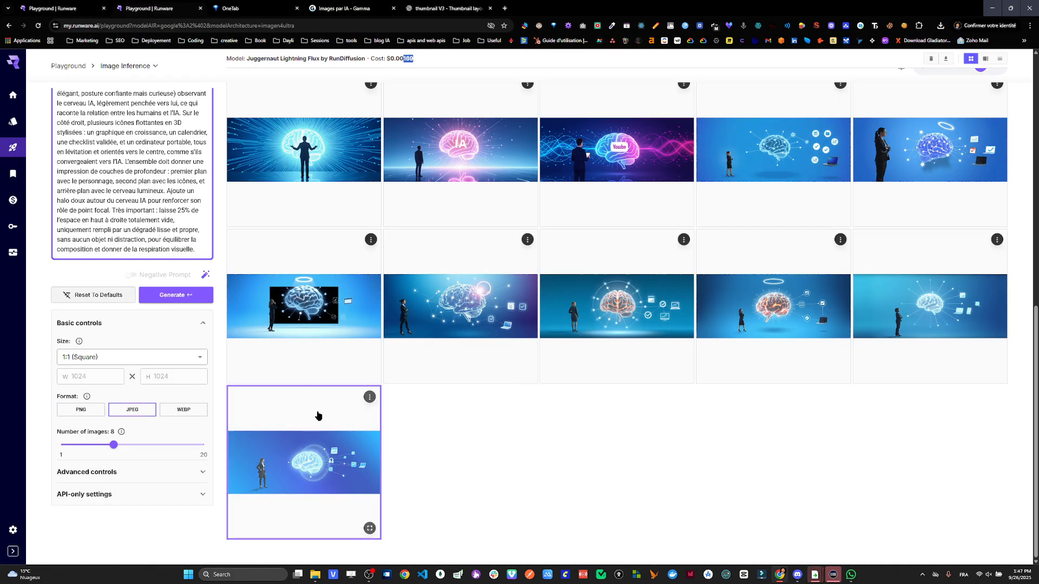
# - Check the model and cost of the purple brain image with the YouTube-style label, and open it in full screen
pyautogui.scroll(1, 325, 400)
pyautogui.scroll(1, 487, 352)
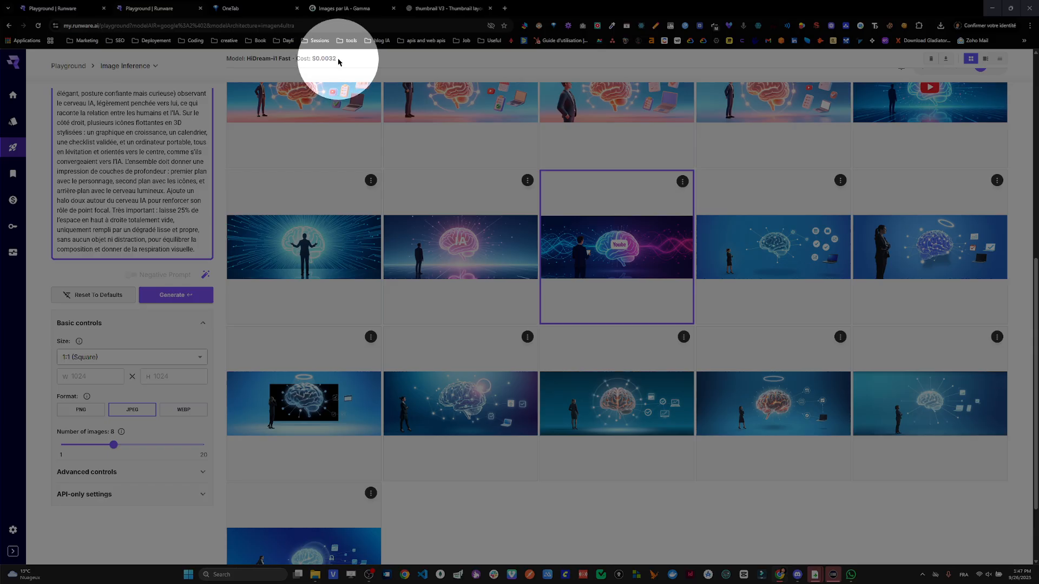
pyautogui.scroll(1, 627, 331)
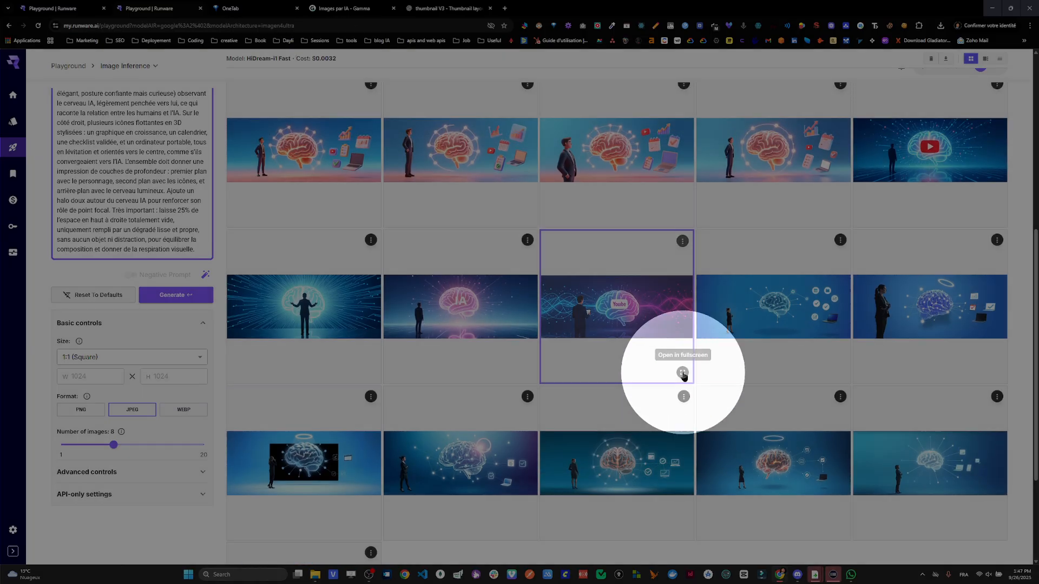
pyautogui.click(683, 374)
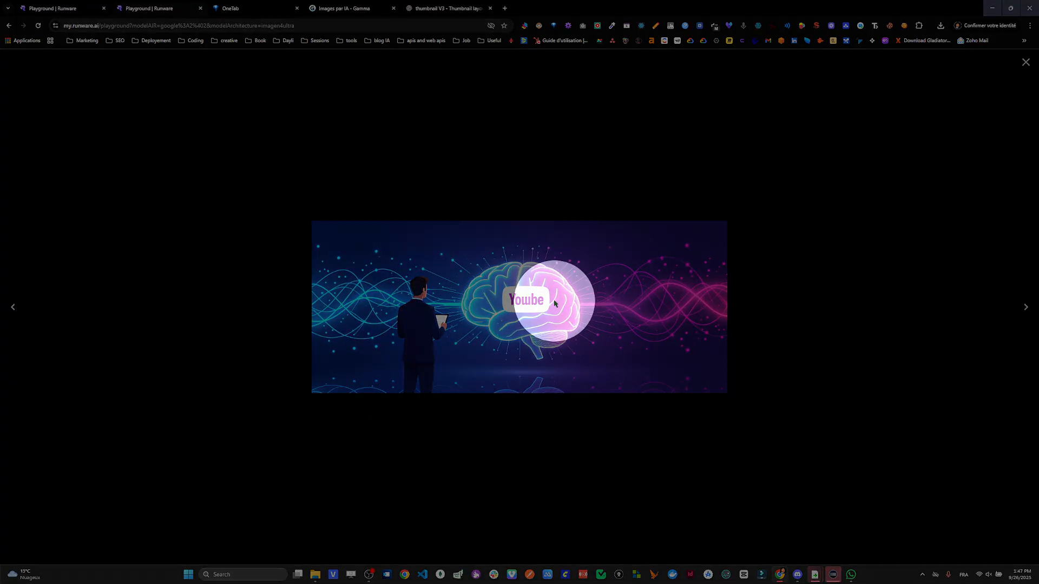
# - Close the enlarged YouTube-style image and view the pink brain image labelled IA in full screen
pyautogui.click(1024, 63)
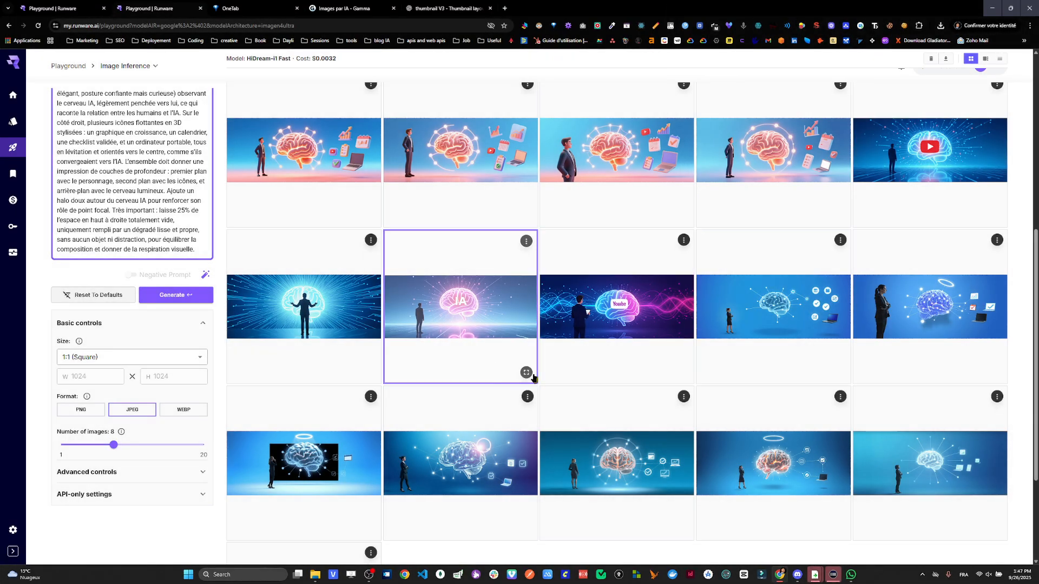
pyautogui.click(526, 374)
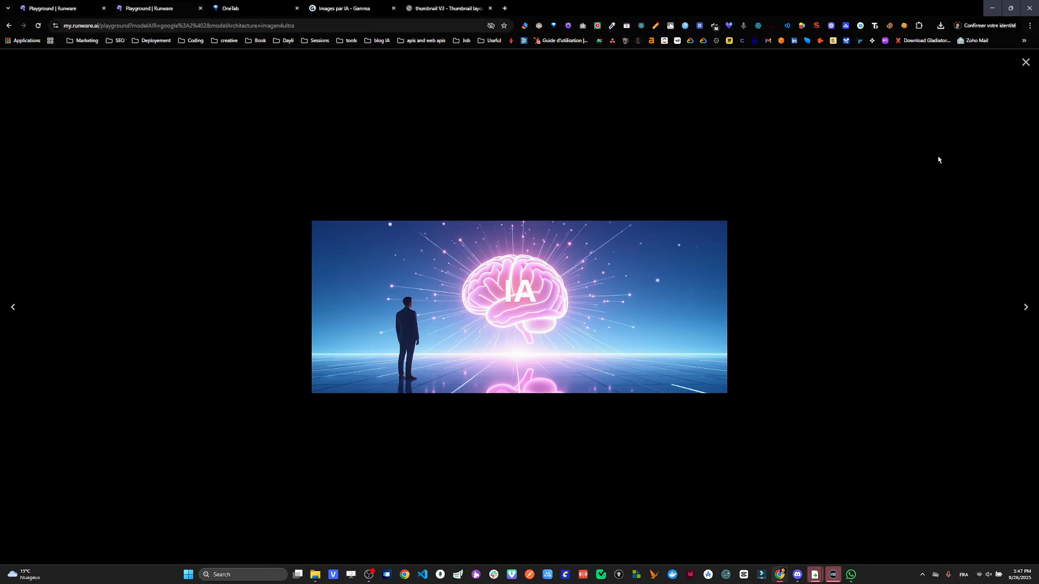
pyautogui.click(1024, 63)
# - Check the list of featured models available for the thumbnail prompt
pyautogui.scroll(2, 498, 274)
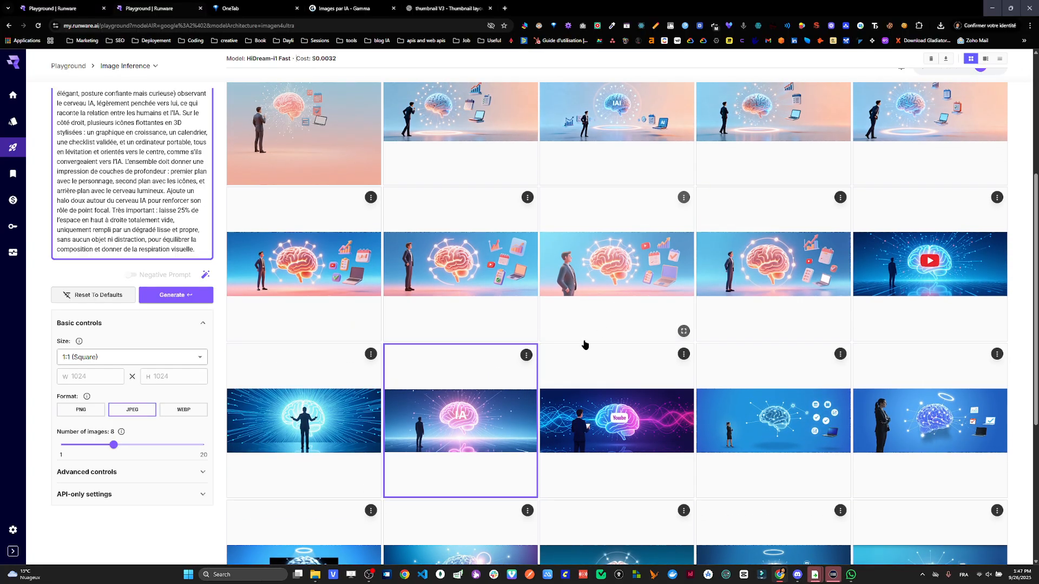
pyautogui.scroll(3, 132, 324)
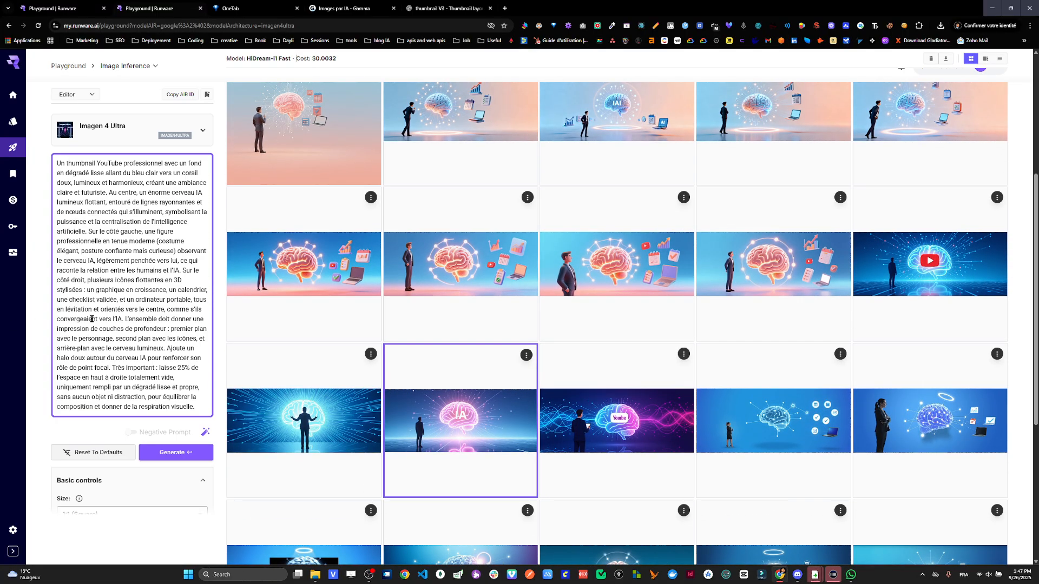
pyautogui.click(115, 135)
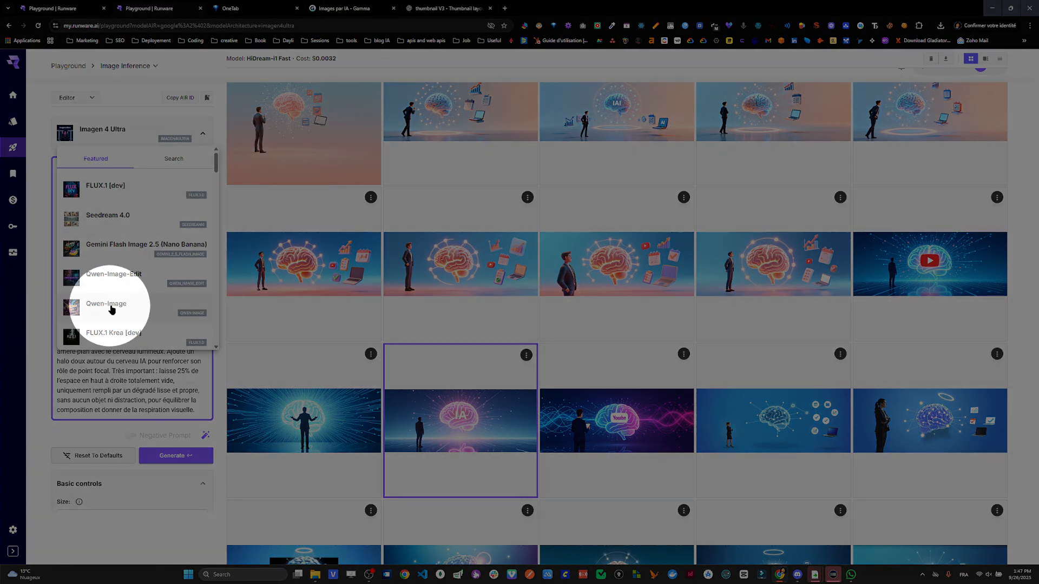
pyautogui.click(770, 277)
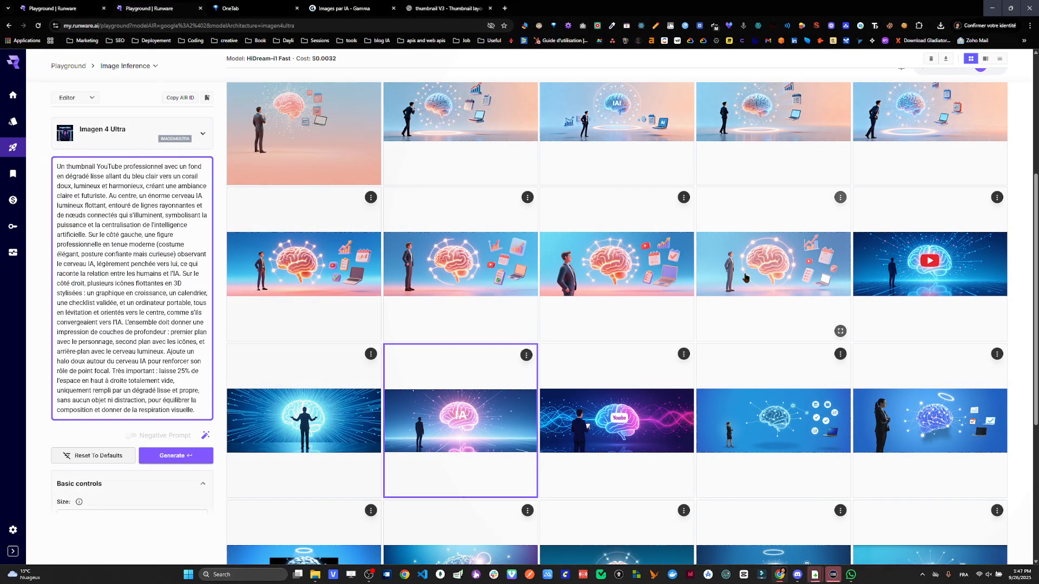
# - Check the model and cost of the fourth image in the glowing orange brain row, and view it in full screen
pyautogui.click(756, 276)
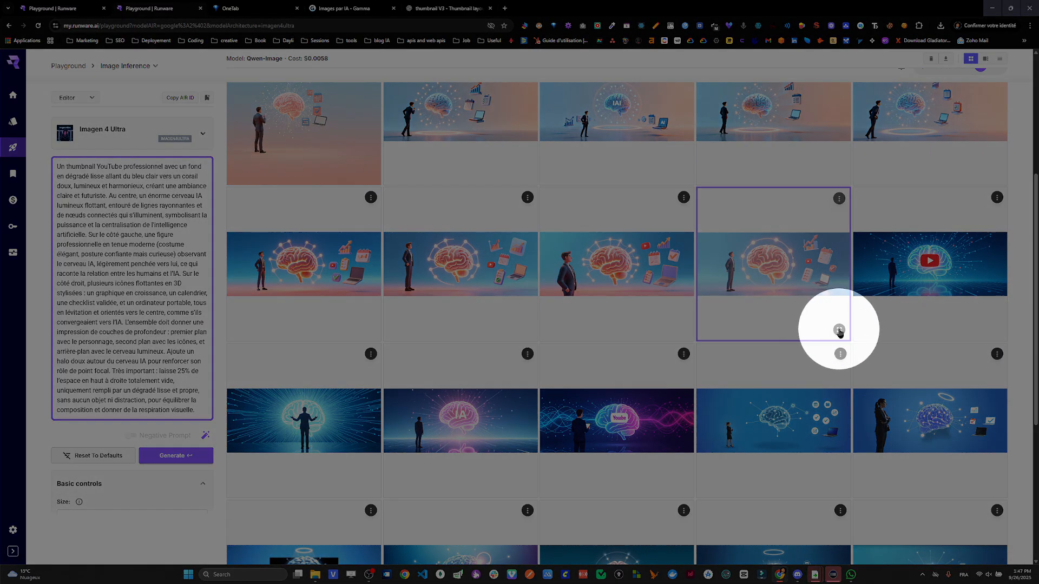
pyautogui.click(839, 331)
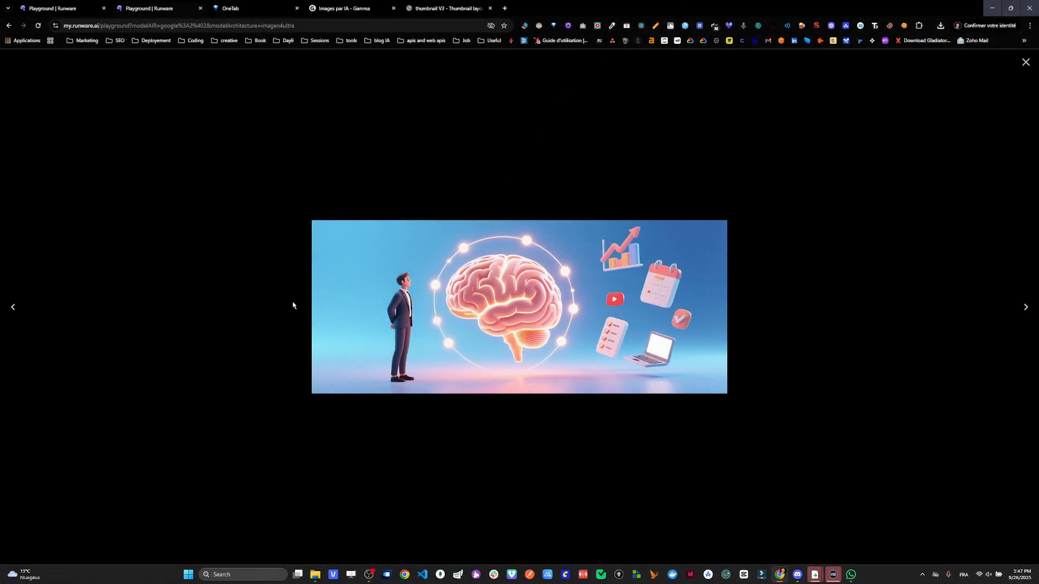
pyautogui.click(1025, 64)
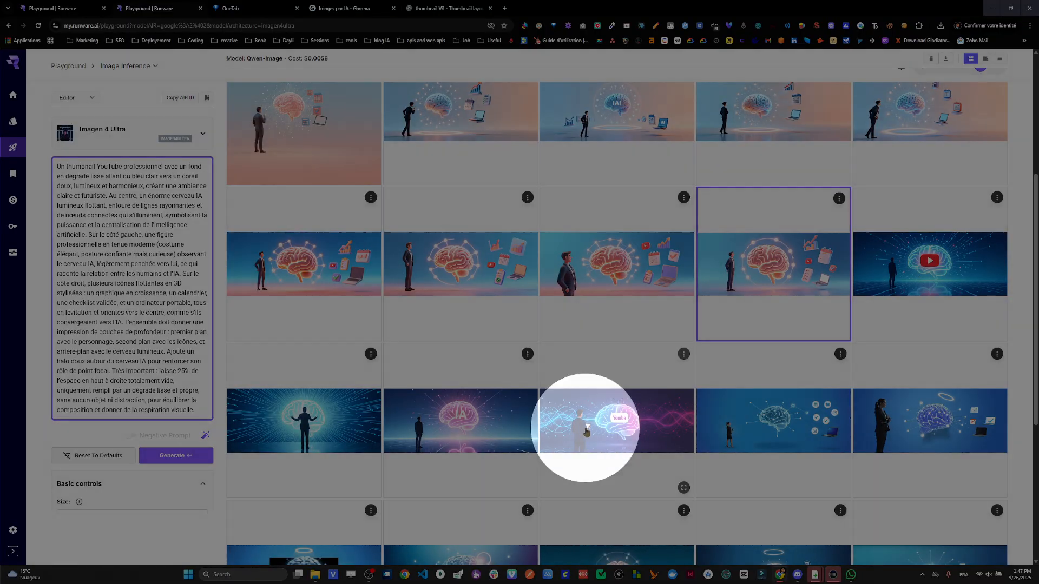
# - Check the model and cost of the purple YouTube-style brain image and of the blue-violet brain image two rows from the end
pyautogui.click(586, 432)
pyautogui.scroll(-4, 587, 432)
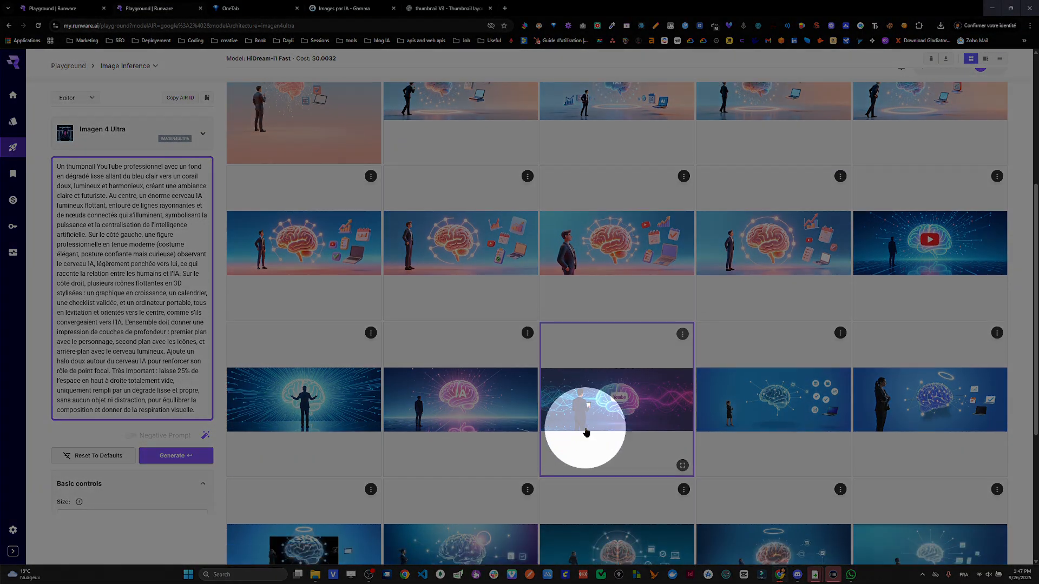
pyautogui.click(479, 407)
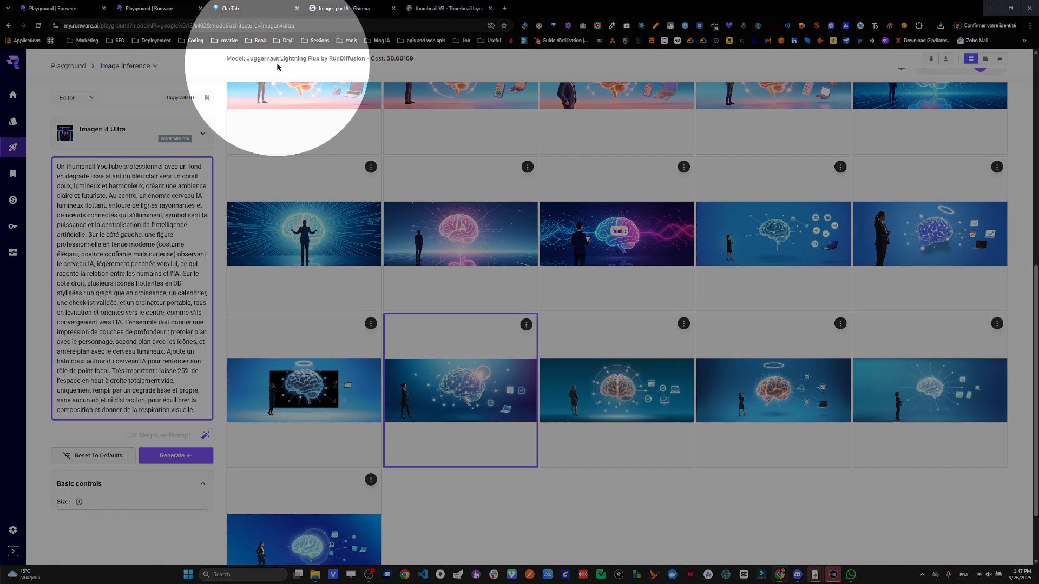
# - Check the model and cost of the wide pastel image labelled IAI, and view it in full screen
pyautogui.scroll(6, 591, 327)
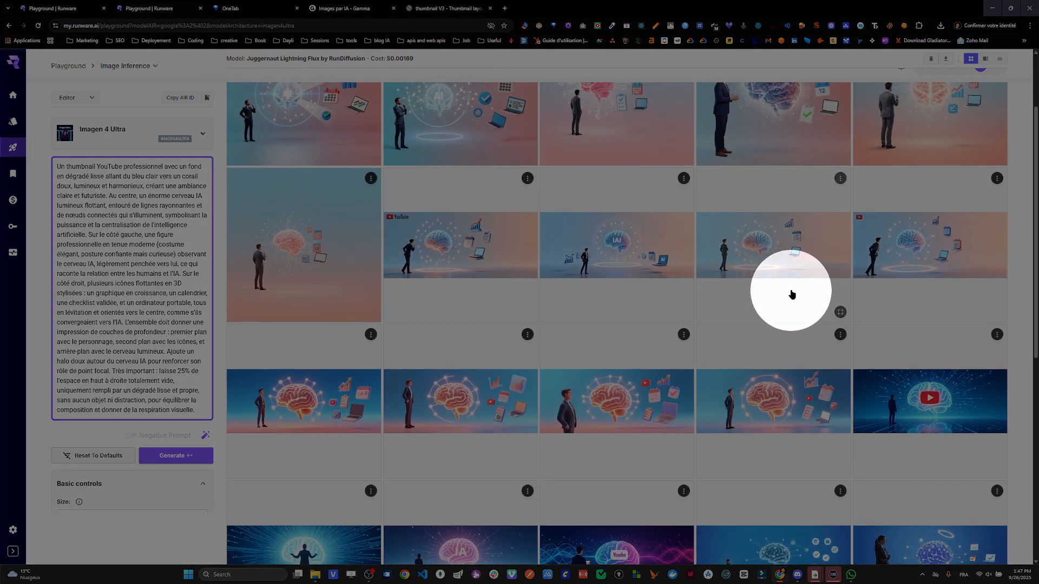
pyautogui.scroll(1, 543, 411)
pyautogui.click(650, 297)
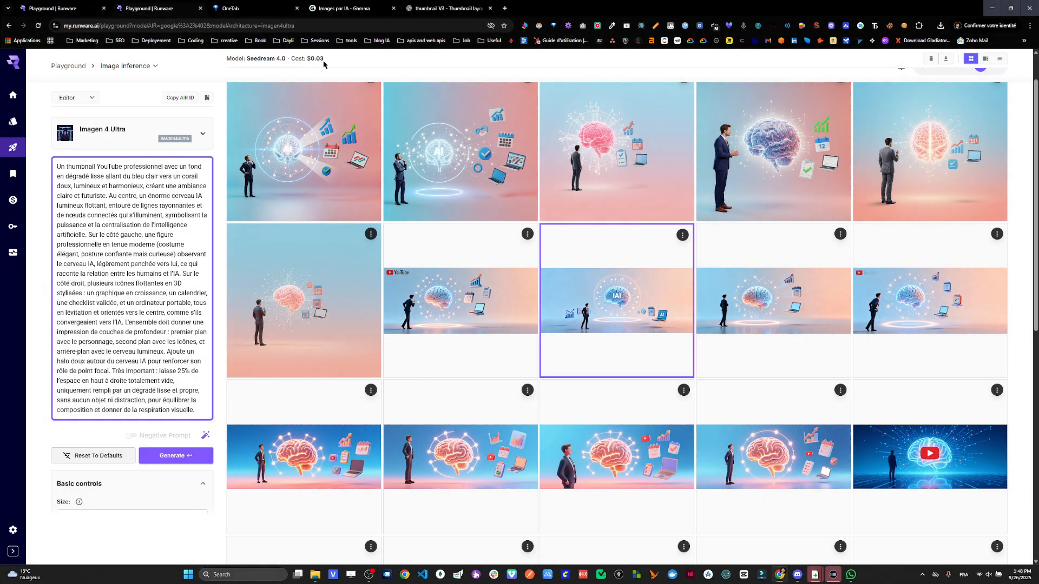
pyautogui.click(682, 367)
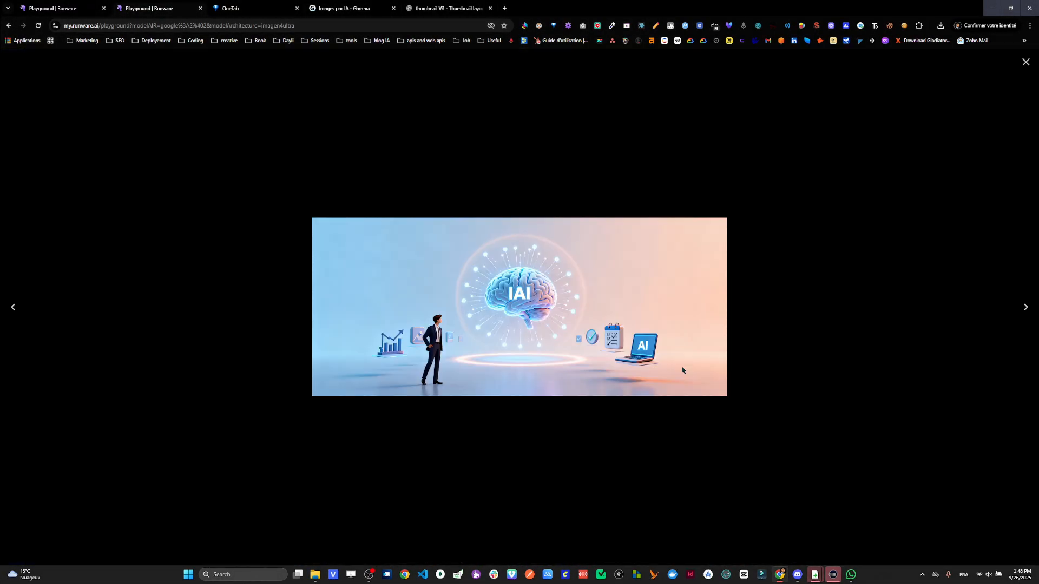
pyautogui.click(1026, 62)
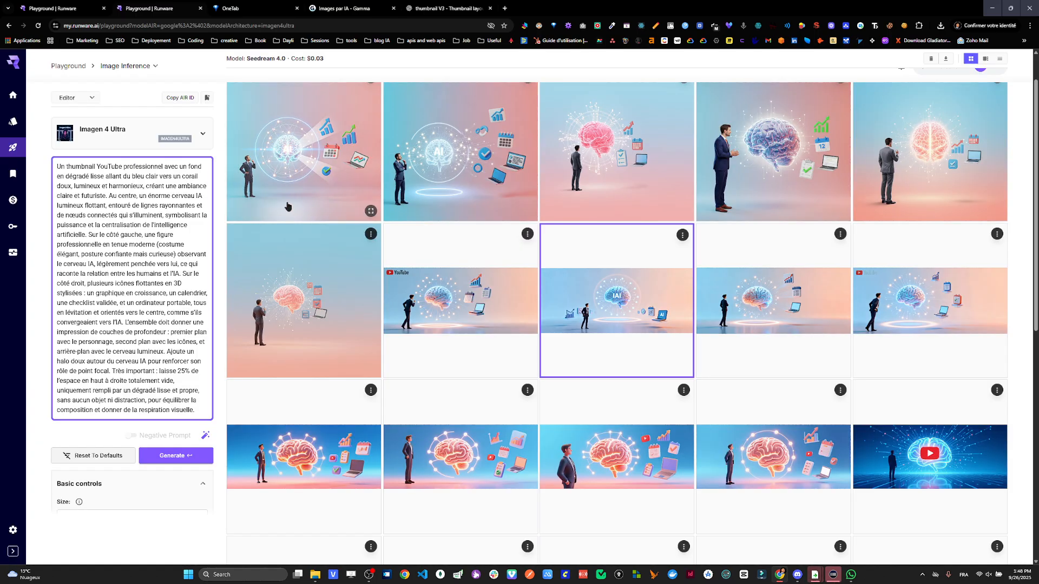
# - Check the model and cost of the second square image with the white AI brain, and view it in full screen
pyautogui.scroll(1, 445, 232)
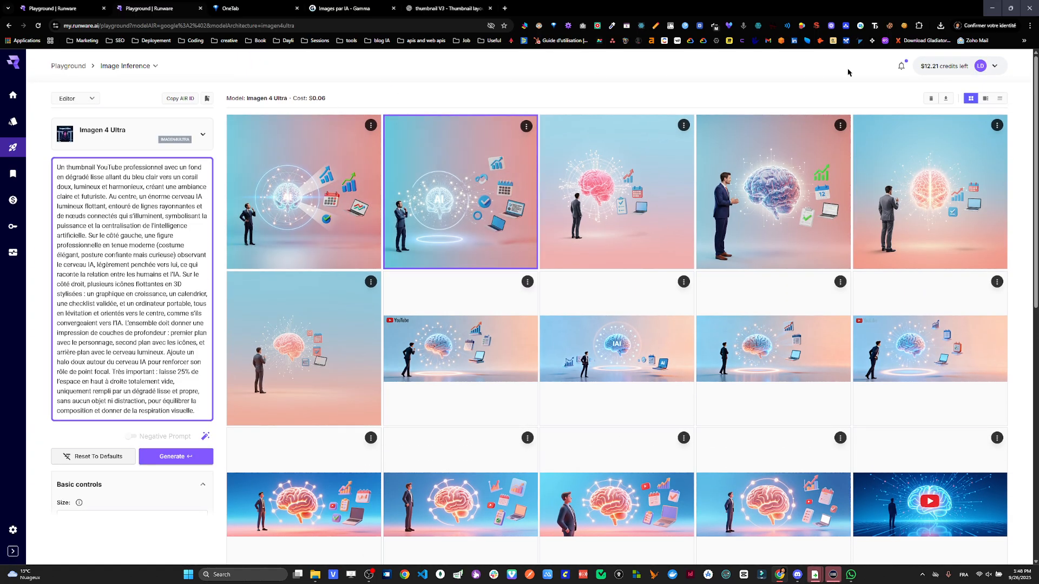
pyautogui.click(525, 258)
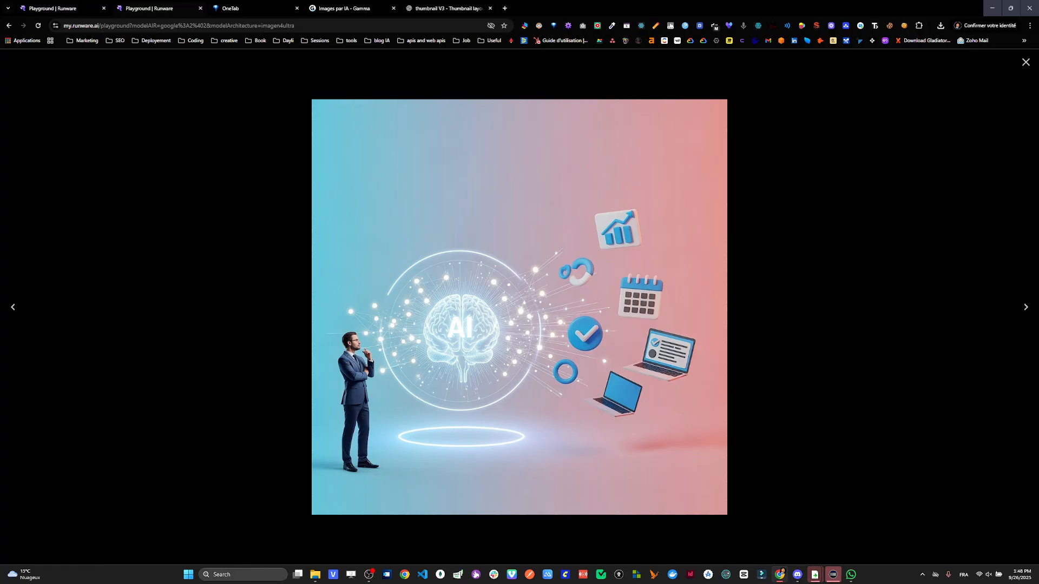
pyautogui.click(1025, 64)
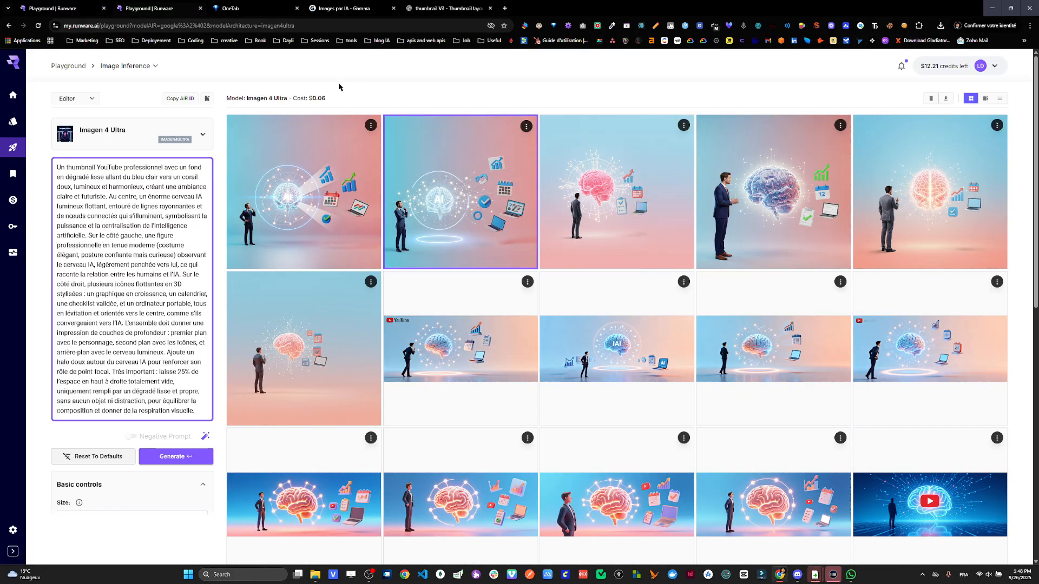
# - Select Gemini Flash Image 2.5 (Nano Banana) as the image generation model
pyautogui.click(129, 142)
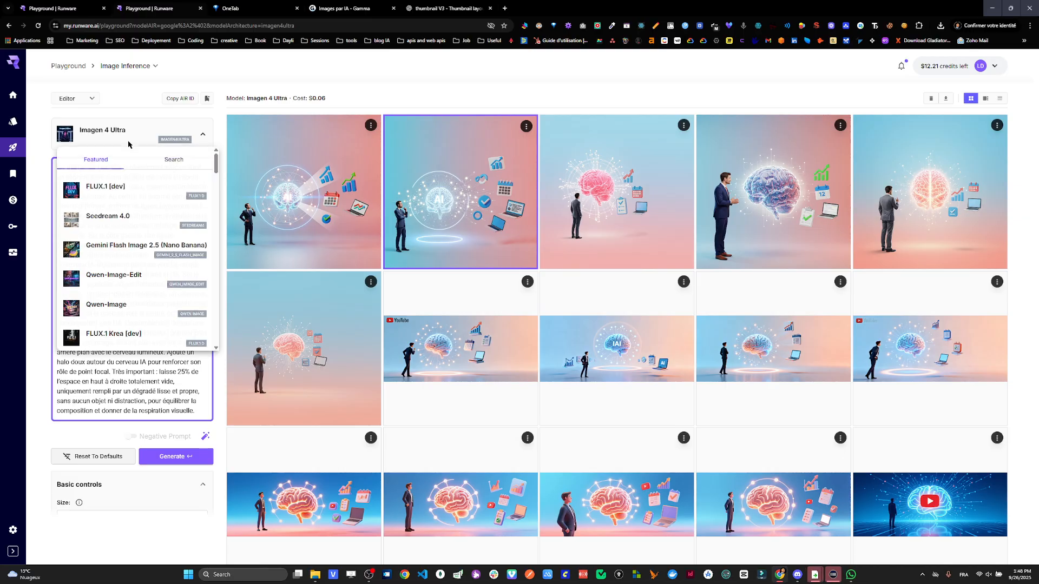
pyautogui.scroll(-3, 112, 276)
pyautogui.scroll(2, 140, 265)
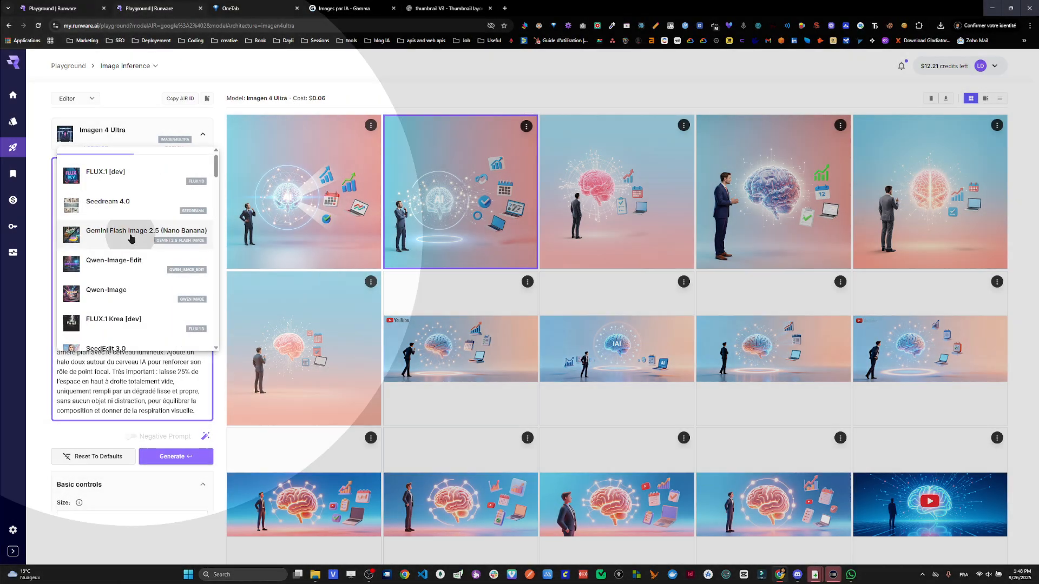
pyautogui.click(131, 232)
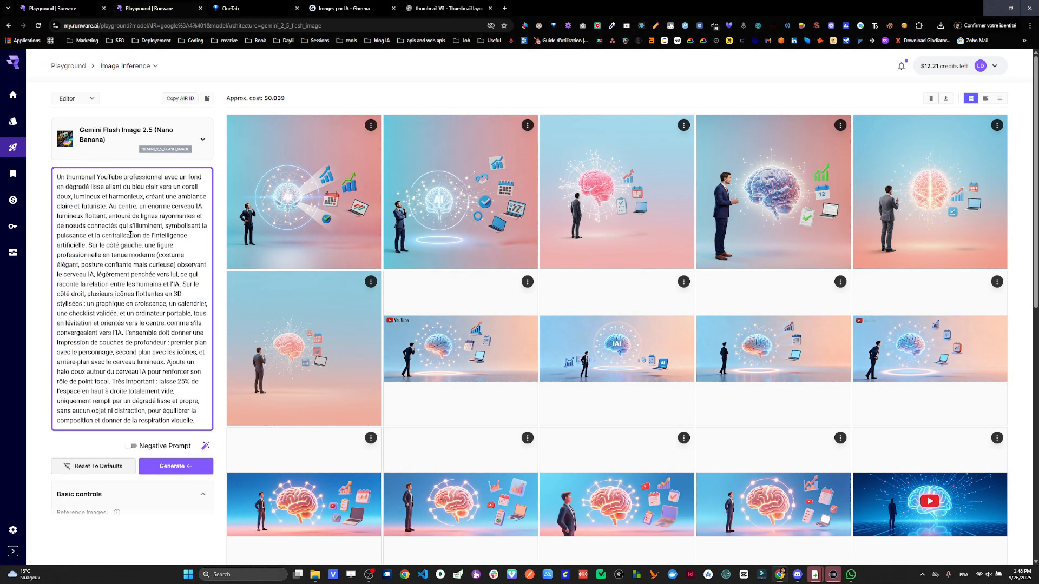
# - Look through the generated thumbnails in the gallery and browse the complete list of featured image models
pyautogui.scroll(-8, 535, 256)
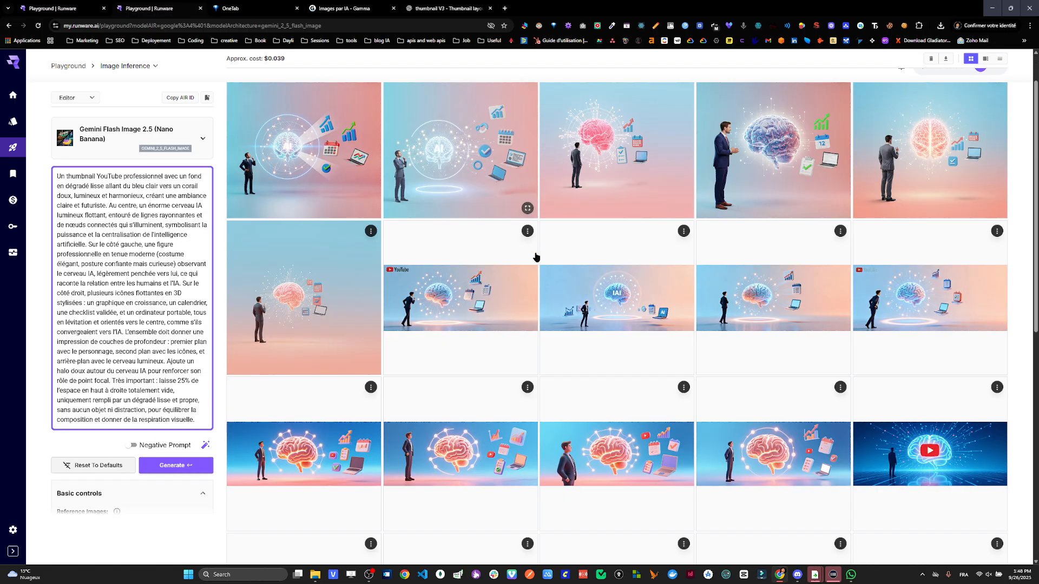
pyautogui.scroll(-2, 536, 257)
pyautogui.scroll(3, 460, 314)
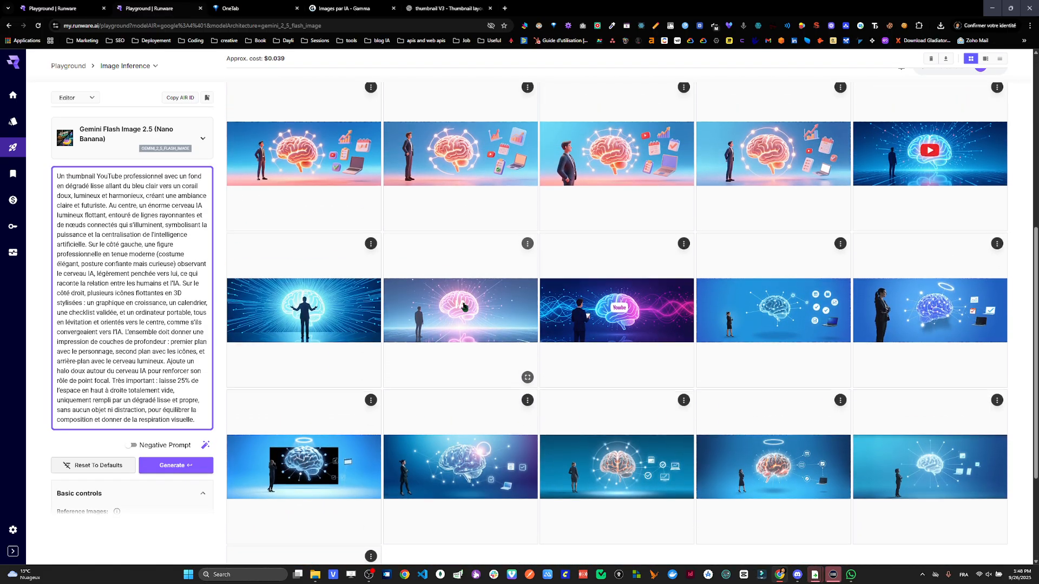
pyautogui.scroll(6, 463, 307)
pyautogui.scroll(2, 464, 306)
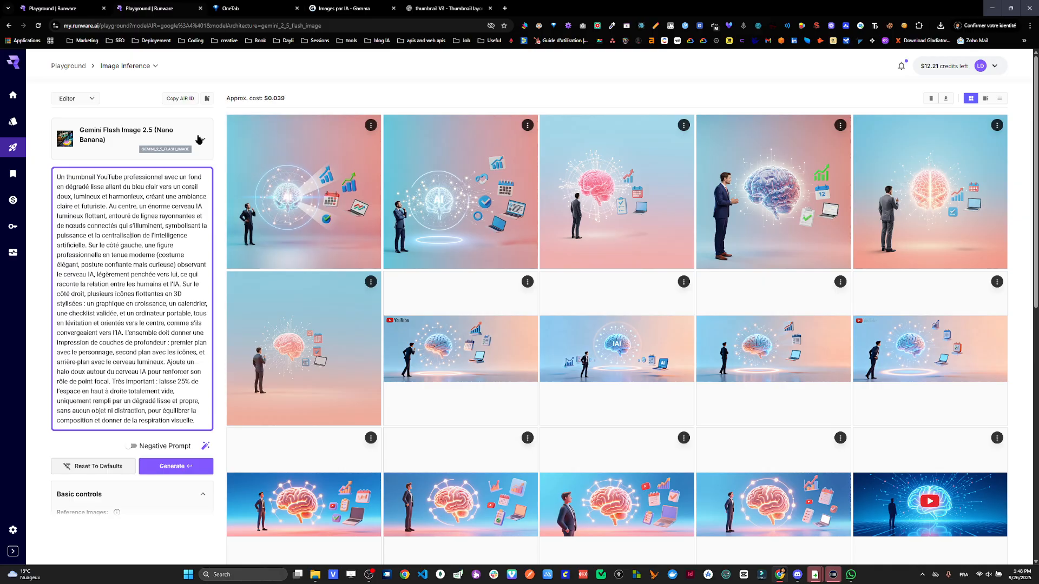
pyautogui.click(199, 139)
pyautogui.scroll(-5, 185, 197)
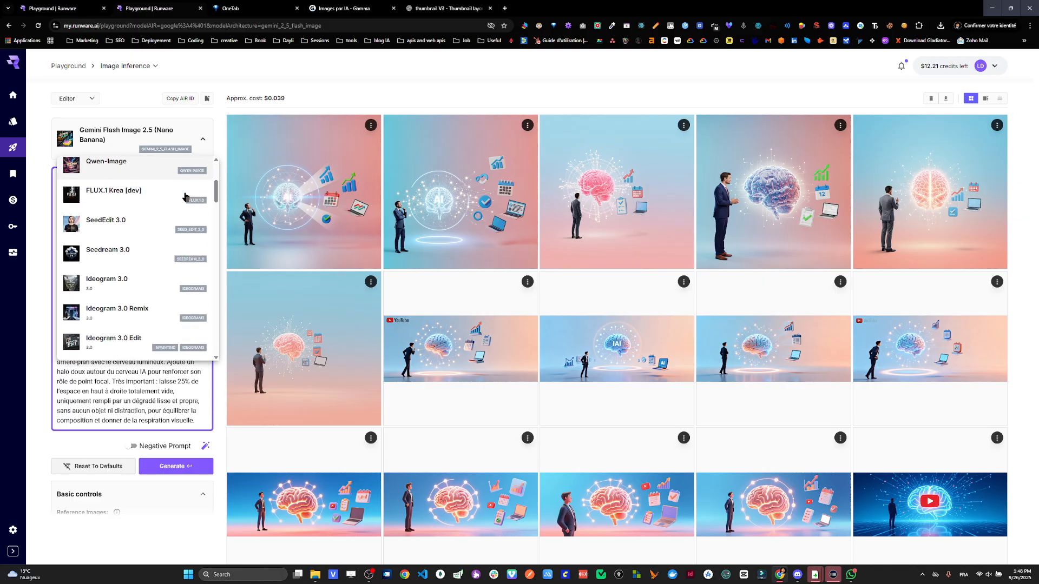
pyautogui.scroll(-3, 186, 200)
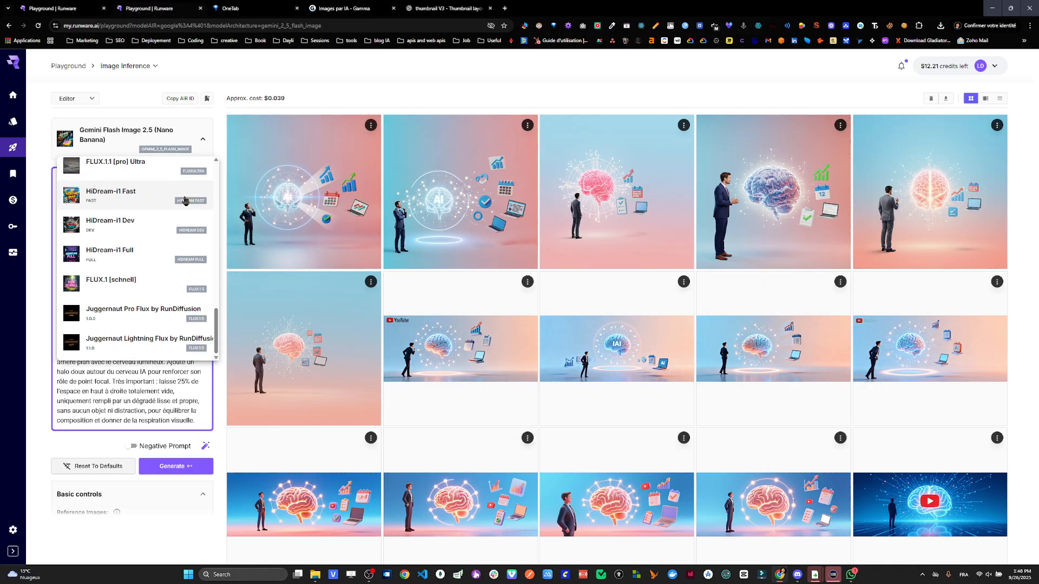
pyautogui.scroll(3, 144, 205)
pyautogui.scroll(5, 146, 200)
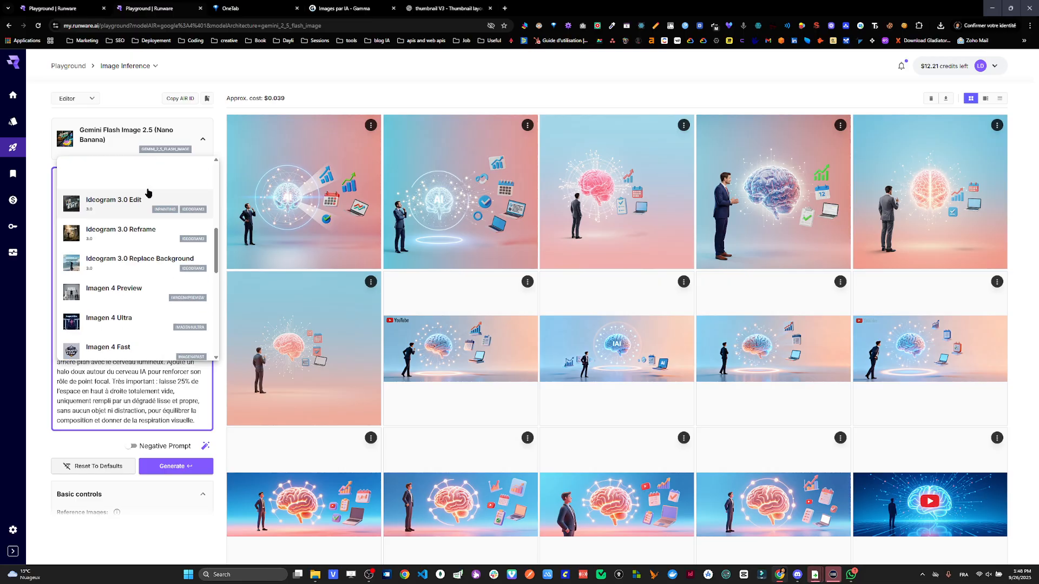
pyautogui.scroll(4, 148, 193)
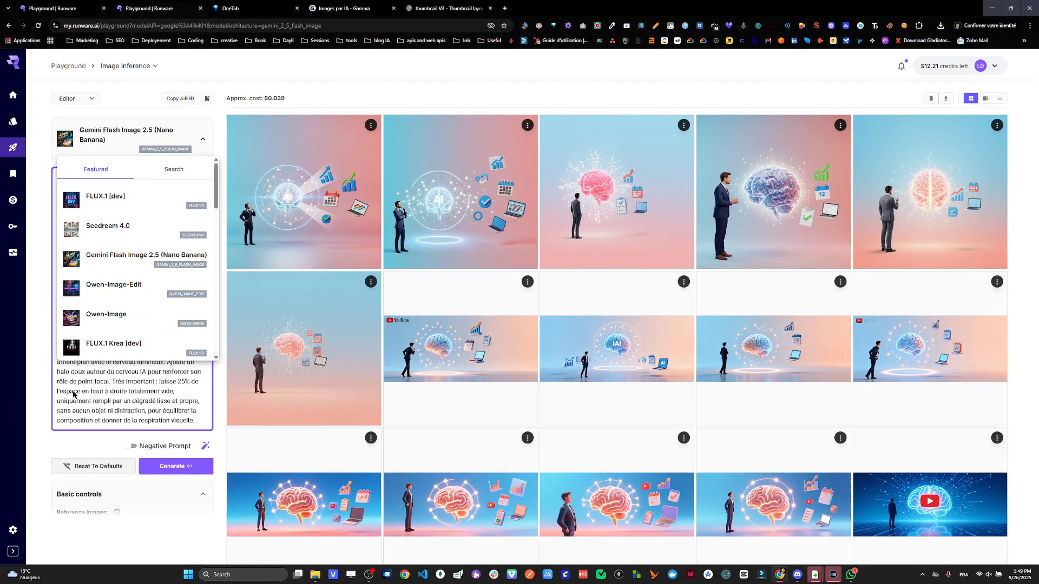
# - Replace the whole French prompt with the copied English version starting "A professional YouTube thumbnail with a smooth gradient background"
pyautogui.click(74, 395)
pyautogui.hotkey('ctrl', 'a')
pyautogui.write('A professional YouTube thumbnail with a smooth gradient background fading from light blue into soft coral, bright and harmonious, creating a clean futuristic atmosphere. In the center, a large glowing AI brain hub floating, surrounded by radiating lines and connected nodes that emit soft light, symbolizing intelligence and centralization. On the left side, a professional business figure in modern attire (sleek suit, confident yet curious posture) looking toward the AI brain, slightly leaning forward, showing the connection between humans and AI. On the right side, several floating 3D icons: a growing chart, a calendar, a validated checklist, and a laptop, all levitating and angled toward the glowing hub, representing AI enhancing professional work. The scene should have clear depth layering: foreground with the character, midground with the icons, and background with the glowing AI hub. Add a soft halo glow around the central AI brain to reinforce it as the main focal point. Importantly, keep 25% of the top-right area completely empty, filled only with a smooth gradient space without objects or distractions, to balance the composition and leave natural breathing room.')
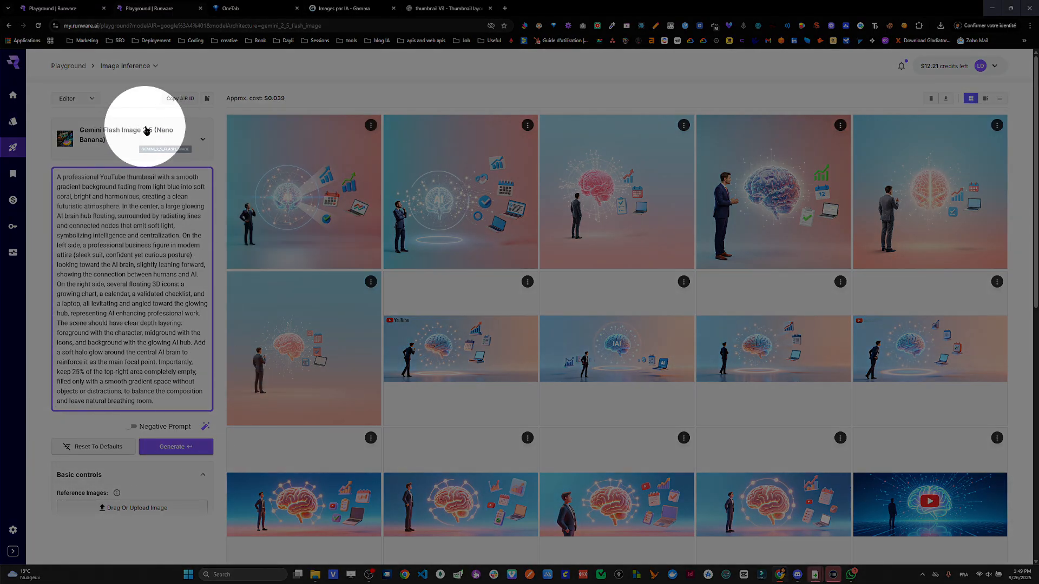
# - Select Ideogram 3.0 from the featured models as the image generation model
pyautogui.click(143, 134)
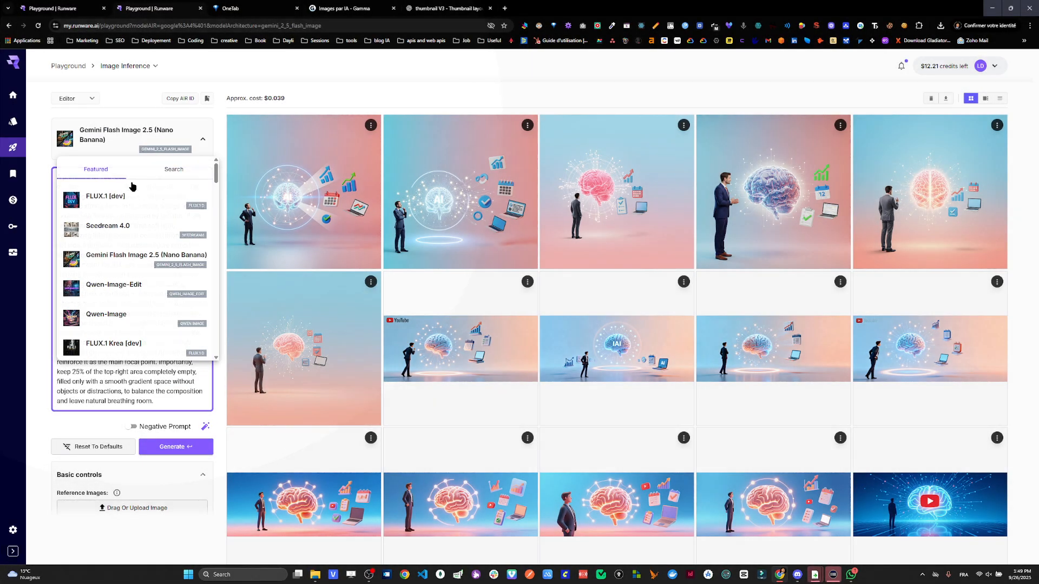
pyautogui.scroll(-5, 128, 278)
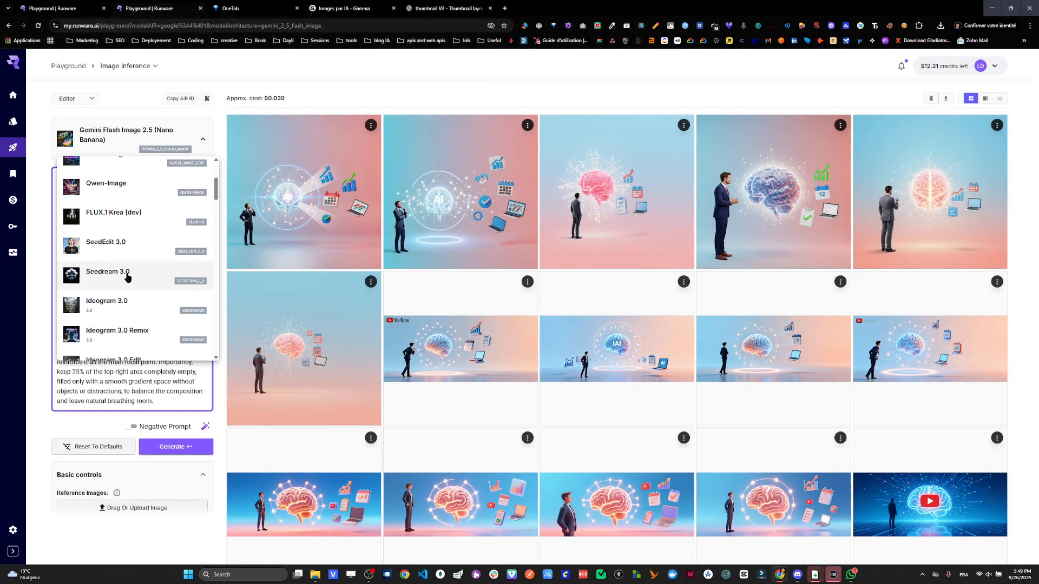
pyautogui.press('ctrl')
pyautogui.press('ctrl')
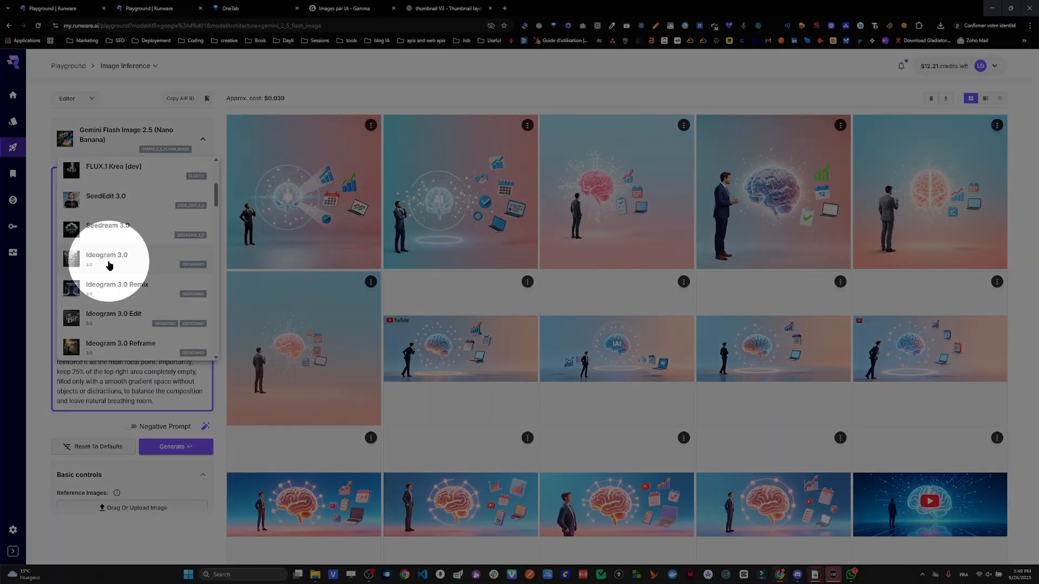
pyautogui.click(115, 261)
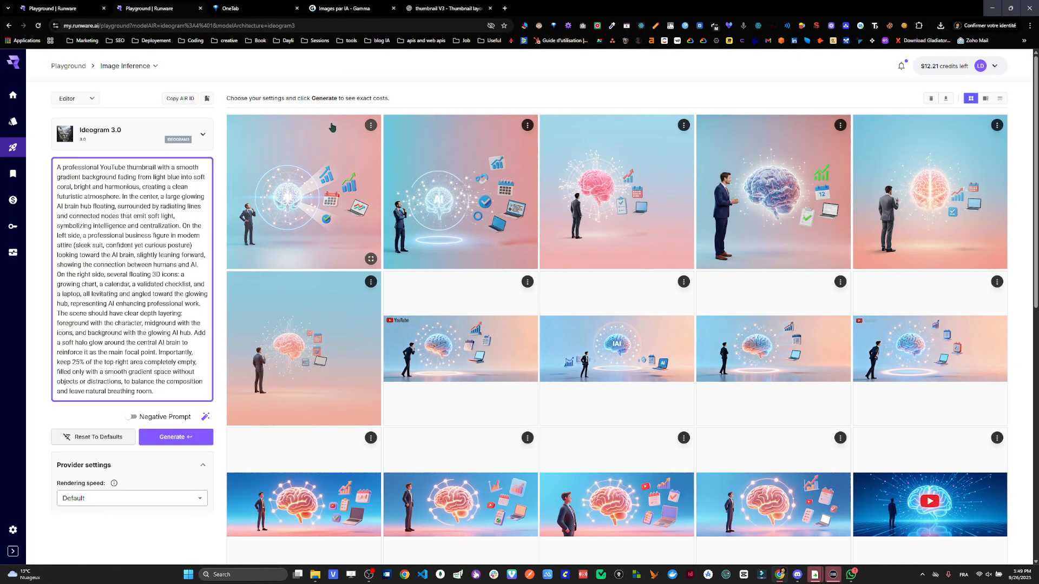
# - Set the output size to 4:3 (Standard / Landscape) for the Ideogram 3.0 generation
pyautogui.scroll(-1, 110, 427)
pyautogui.scroll(-2, 111, 428)
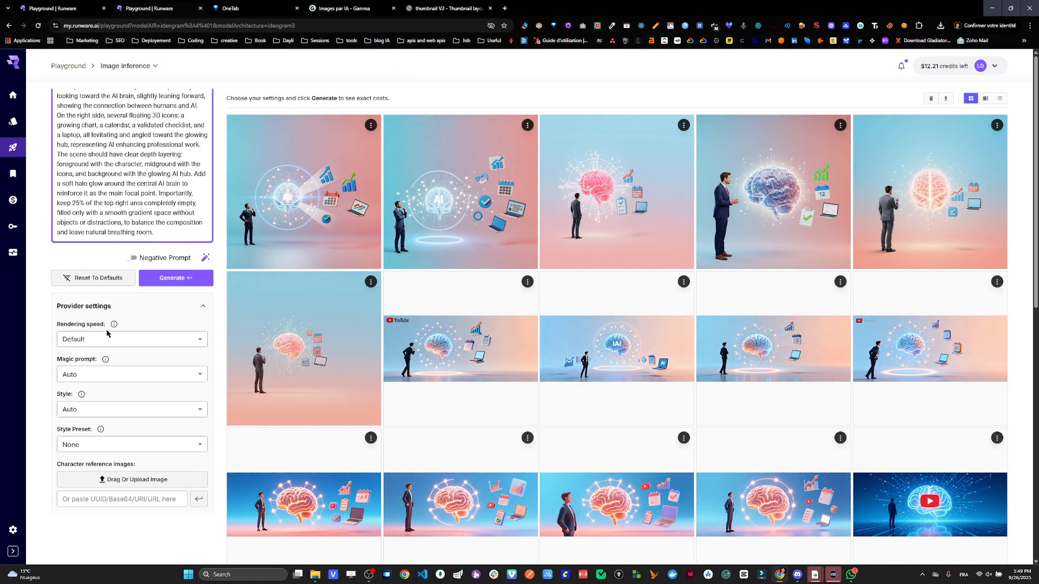
pyautogui.scroll(-3, 105, 342)
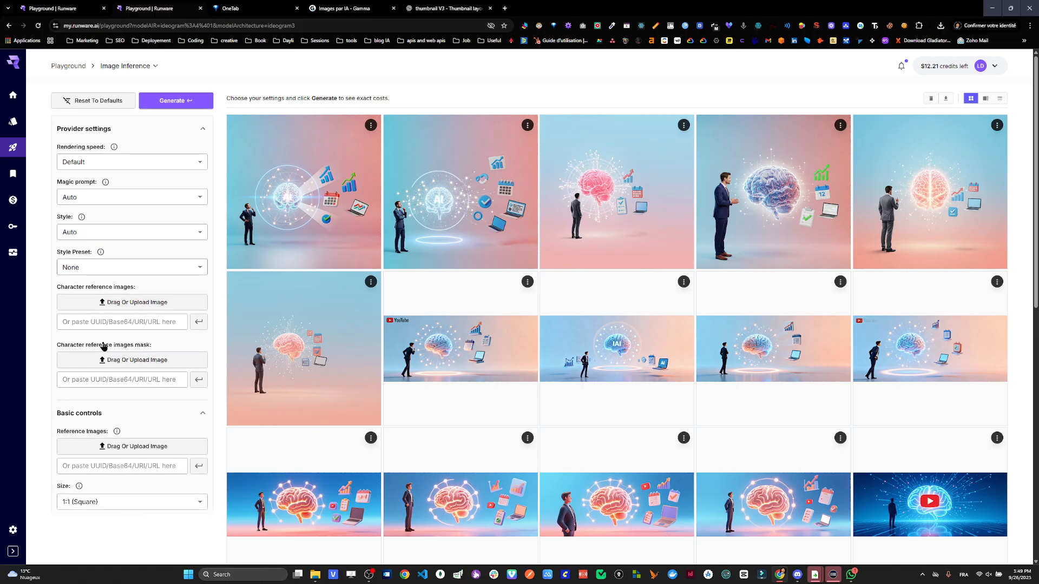
pyautogui.scroll(-2, 106, 366)
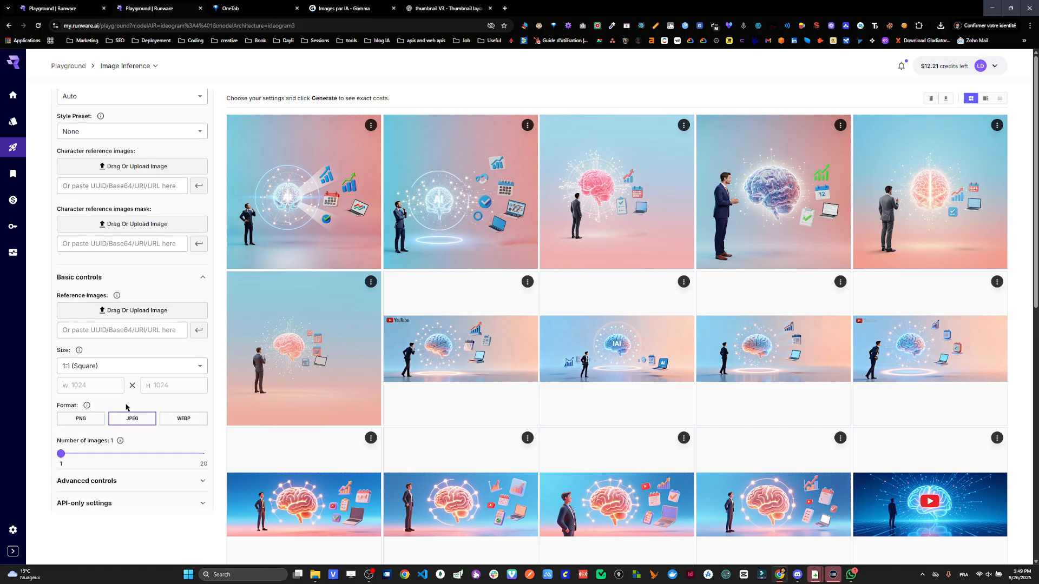
pyautogui.click(125, 366)
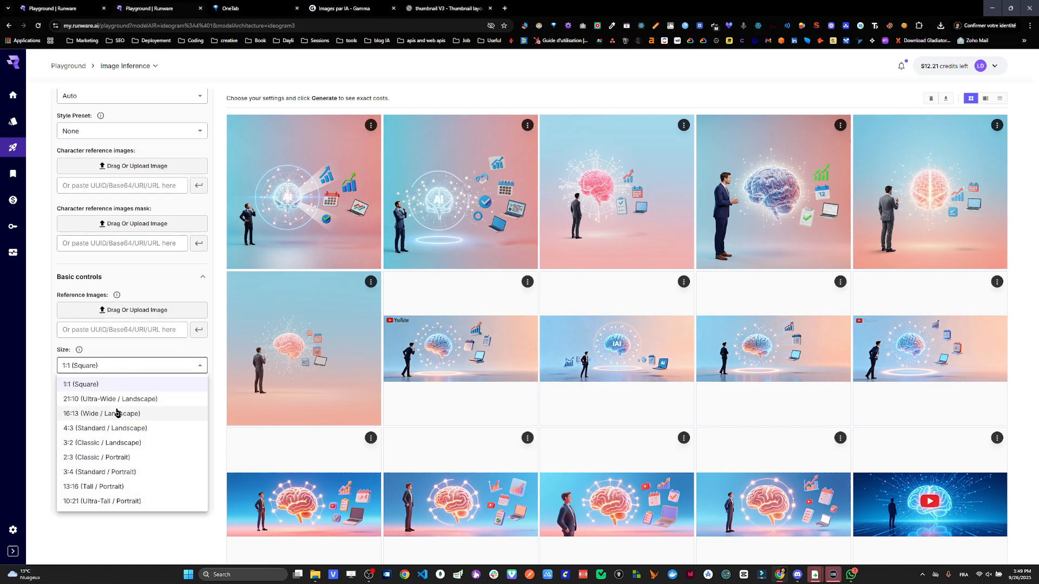
pyautogui.click(122, 400)
pyautogui.click(118, 368)
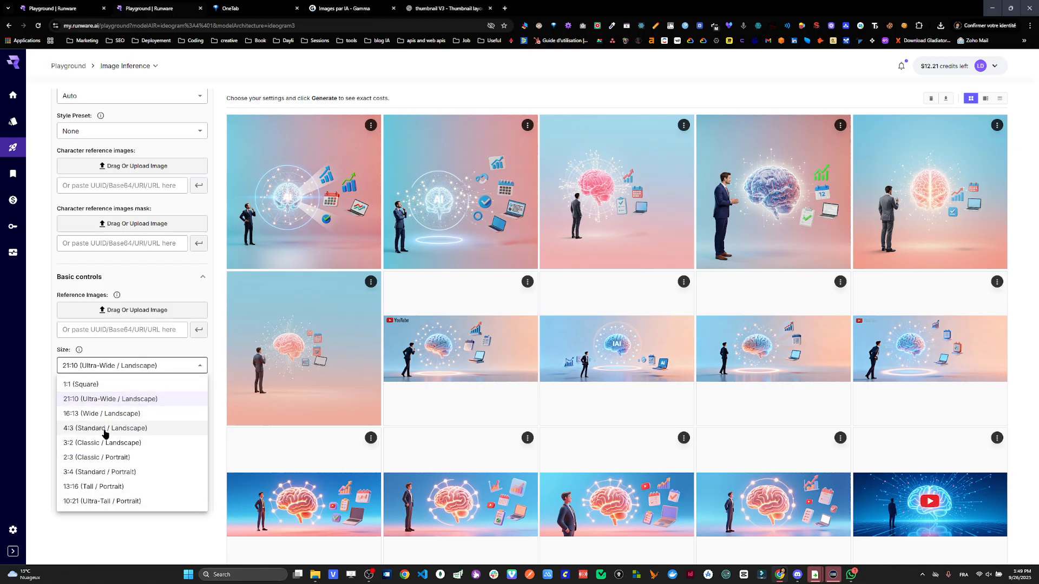
pyautogui.click(107, 428)
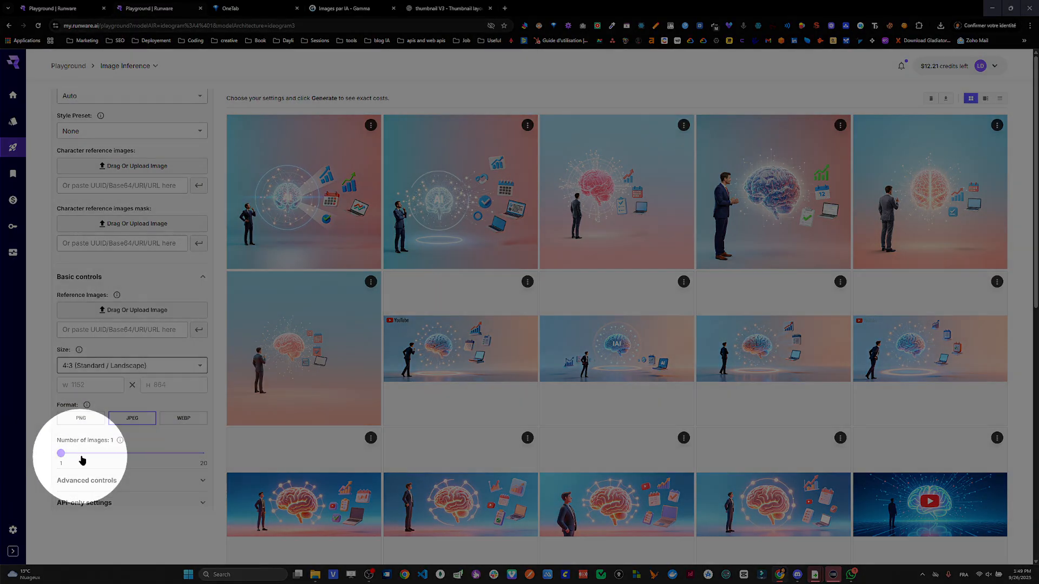
# - Set the number of images to 5 and generate the thumbnails with Ideogram 3.0
pyautogui.click(97, 454)
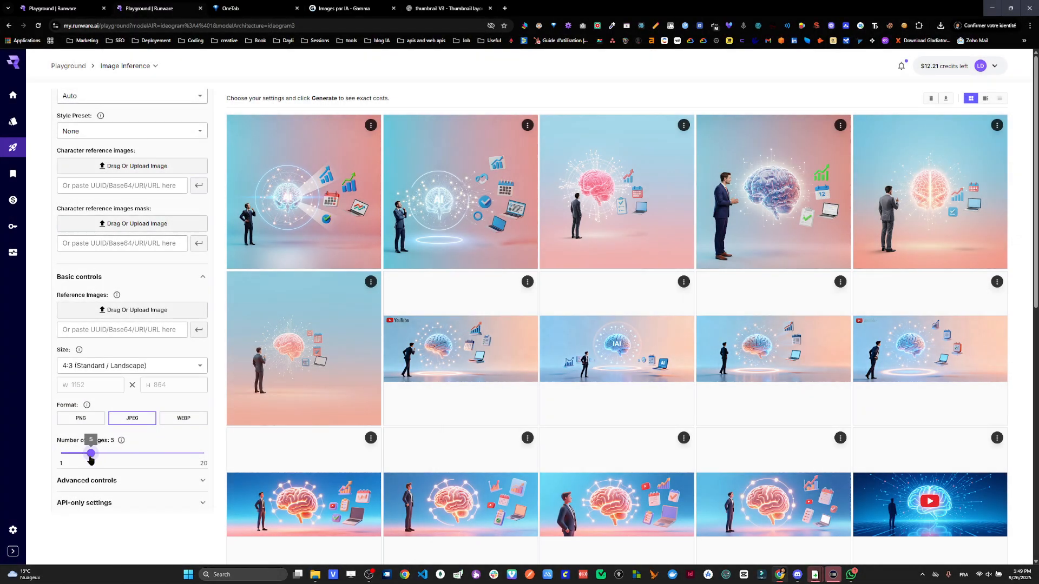
pyautogui.scroll(-1, 206, 485)
pyautogui.scroll(-2, 160, 480)
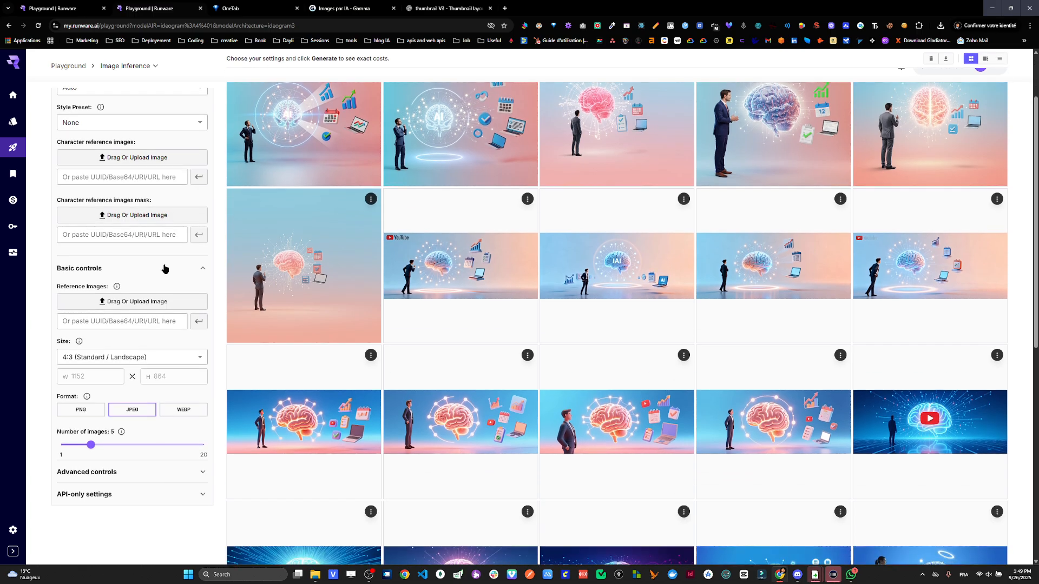
pyautogui.scroll(8, 167, 266)
pyautogui.click(192, 443)
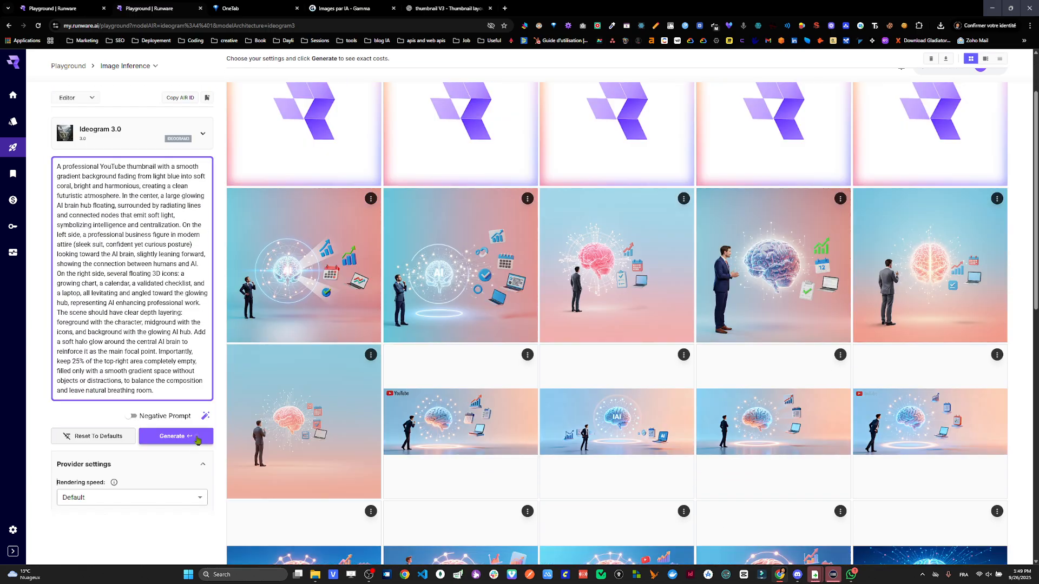
pyautogui.scroll(2, 490, 348)
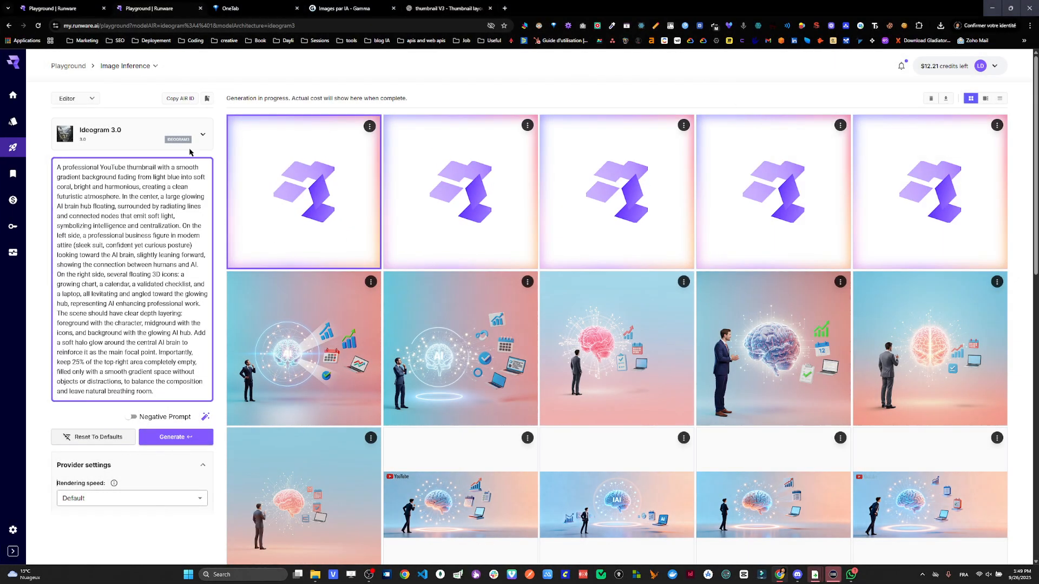
# - Select FLUX.1 [schnell] from the featured models and generate thumbnails from the same prompt
pyautogui.click(203, 134)
pyautogui.scroll(-2, 179, 296)
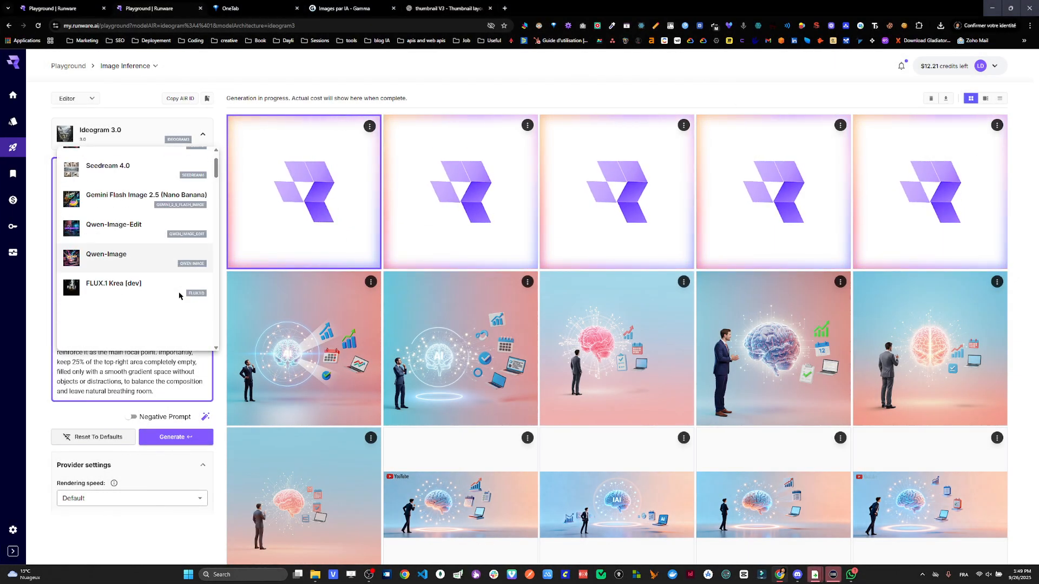
pyautogui.scroll(-8, 179, 296)
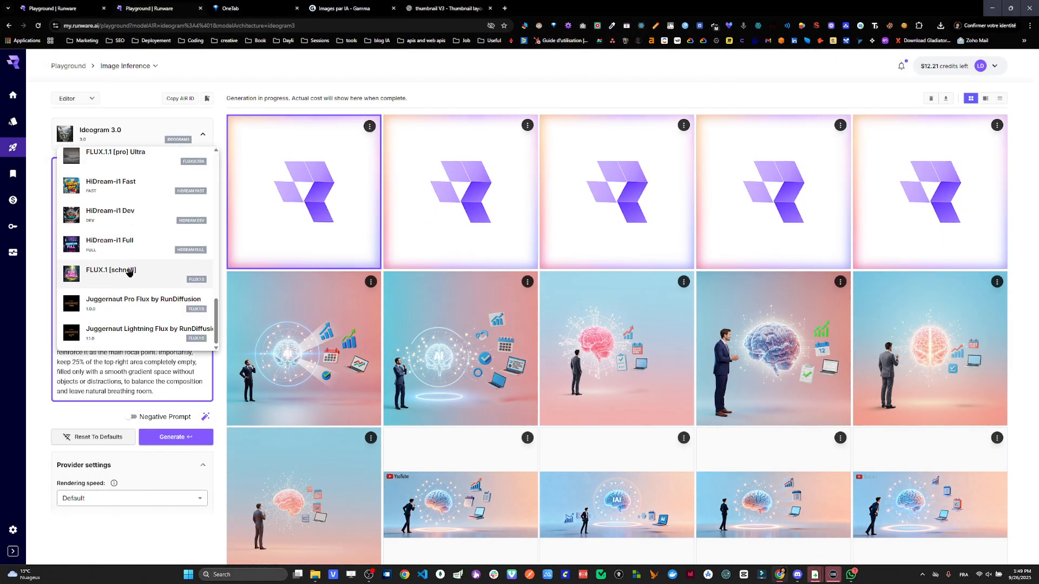
pyautogui.click(129, 272)
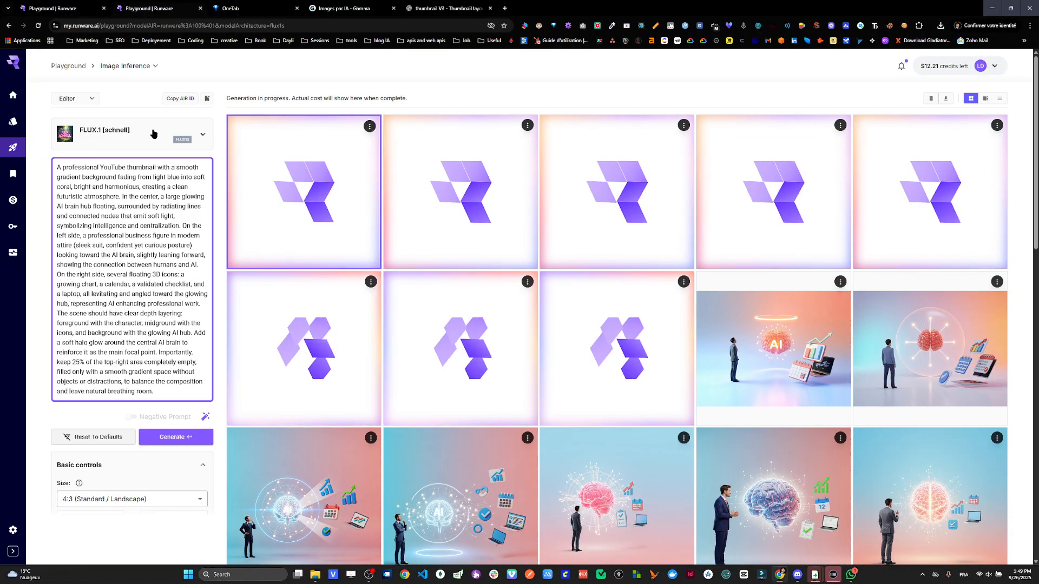
# - Switch the model to Seedream 4.0 and generate a thumbnail from the same prompt
pyautogui.click(154, 133)
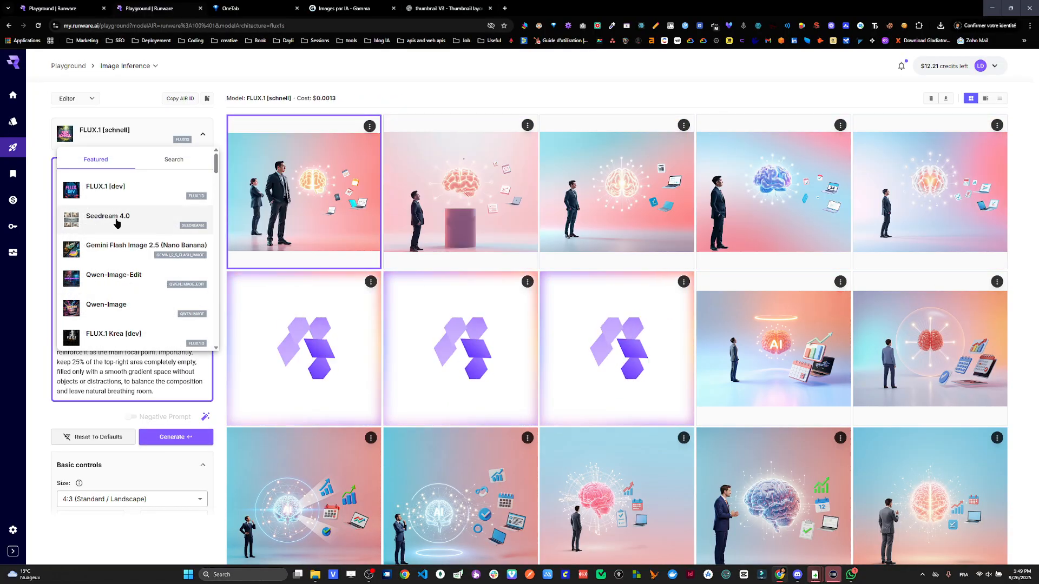
pyautogui.click(117, 224)
pyautogui.click(182, 438)
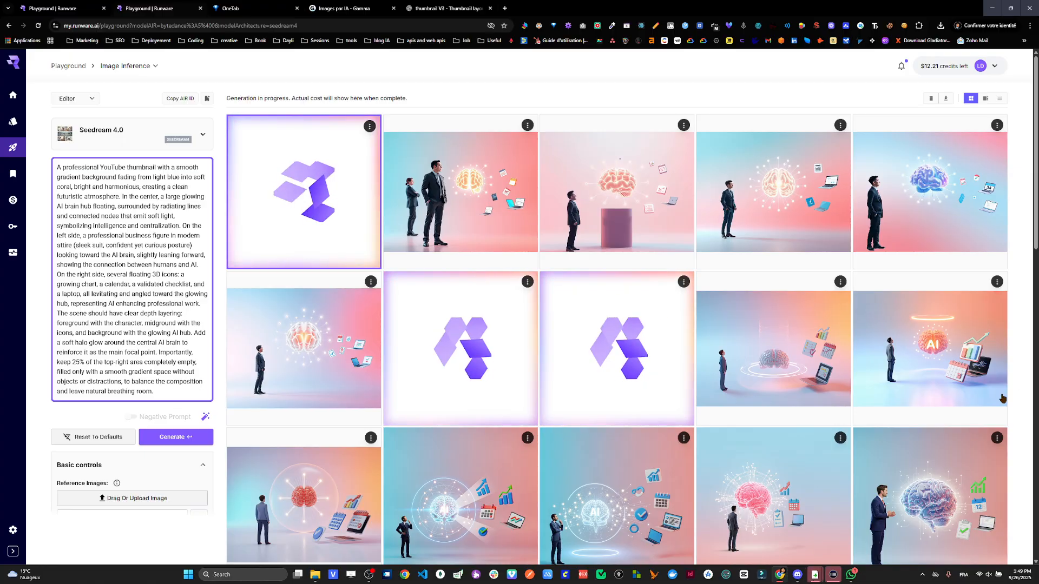
# - Check an Ideogram 3.0 image's cost, then view a FLUX.1 [schnell] image full screen and highlight its generation cost
pyautogui.click(985, 345)
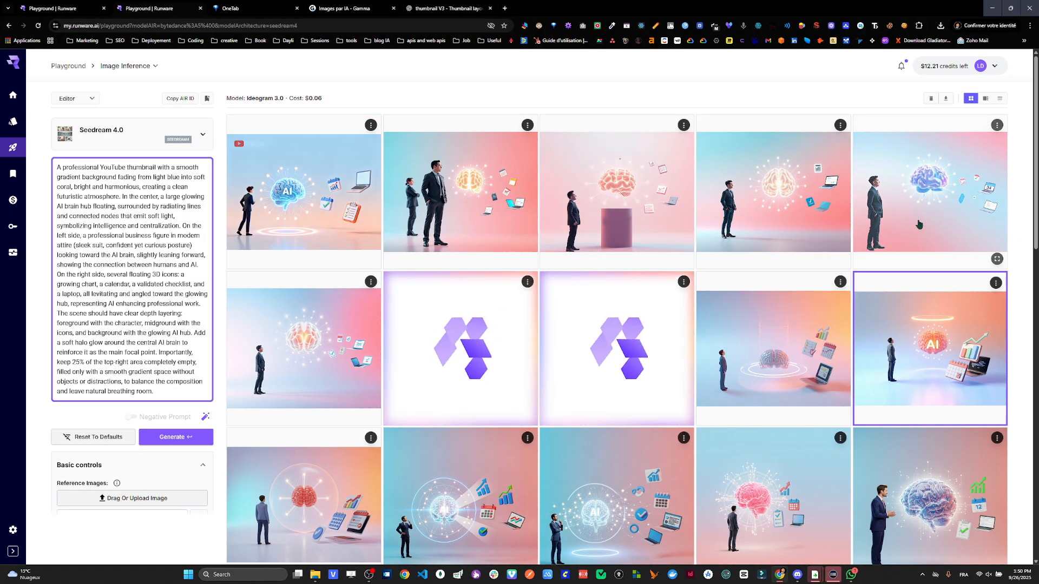
pyautogui.click(997, 259)
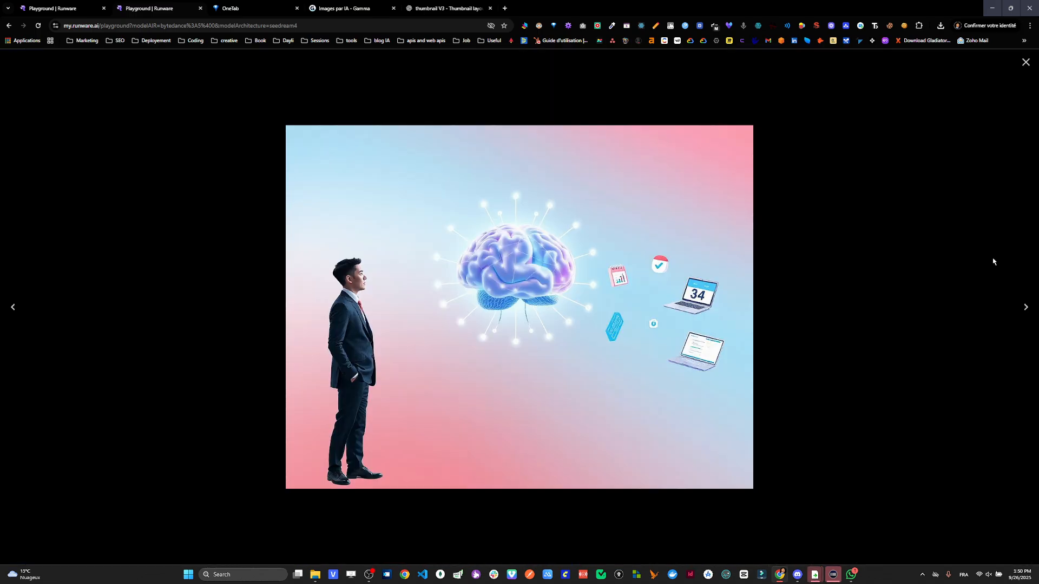
pyautogui.click(962, 247)
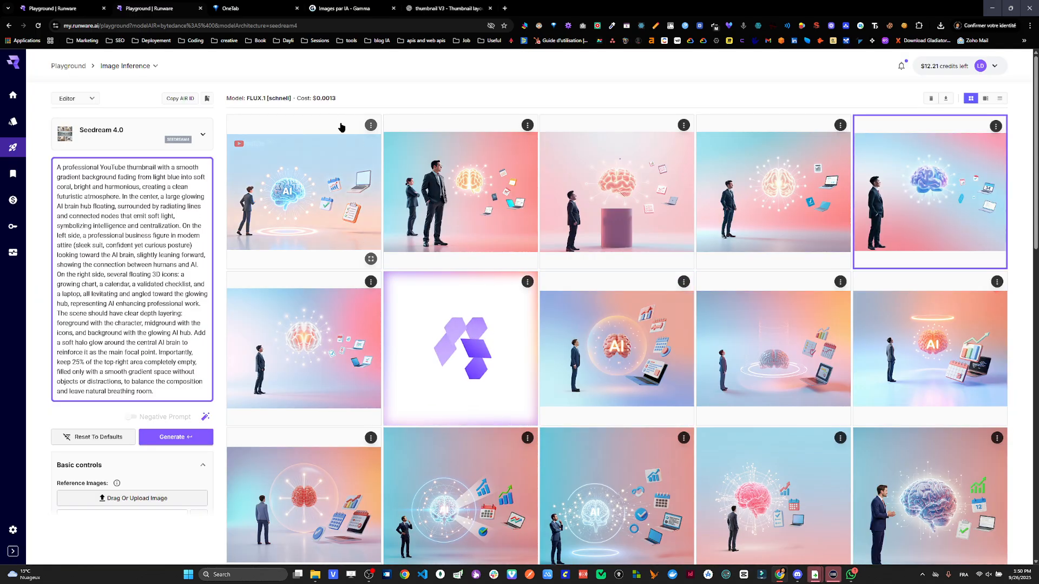
pyautogui.press('ctrl')
pyautogui.press('ctrl')
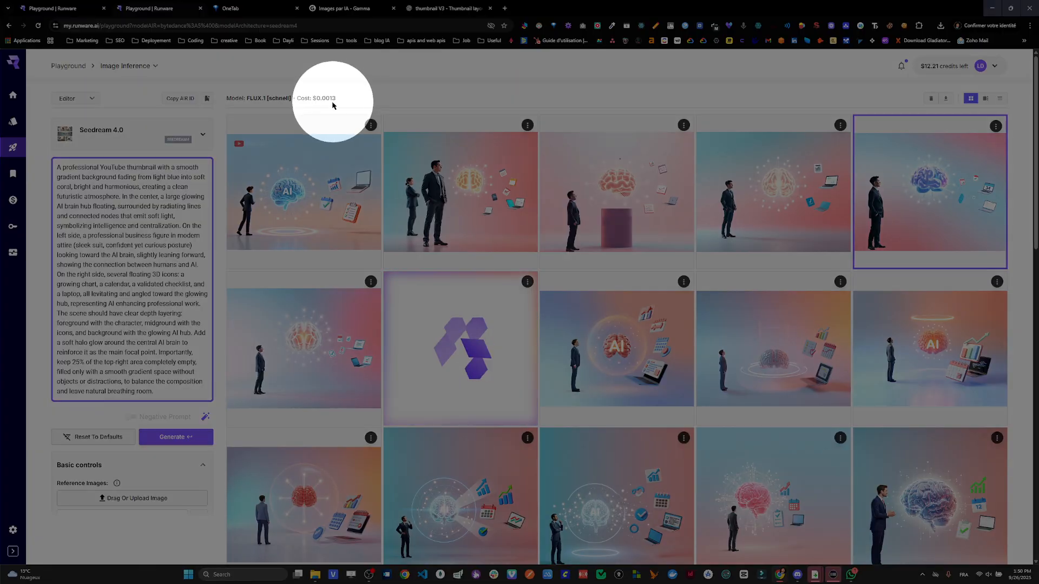
pyautogui.moveTo(332, 106); pyautogui.dragTo(317, 99)
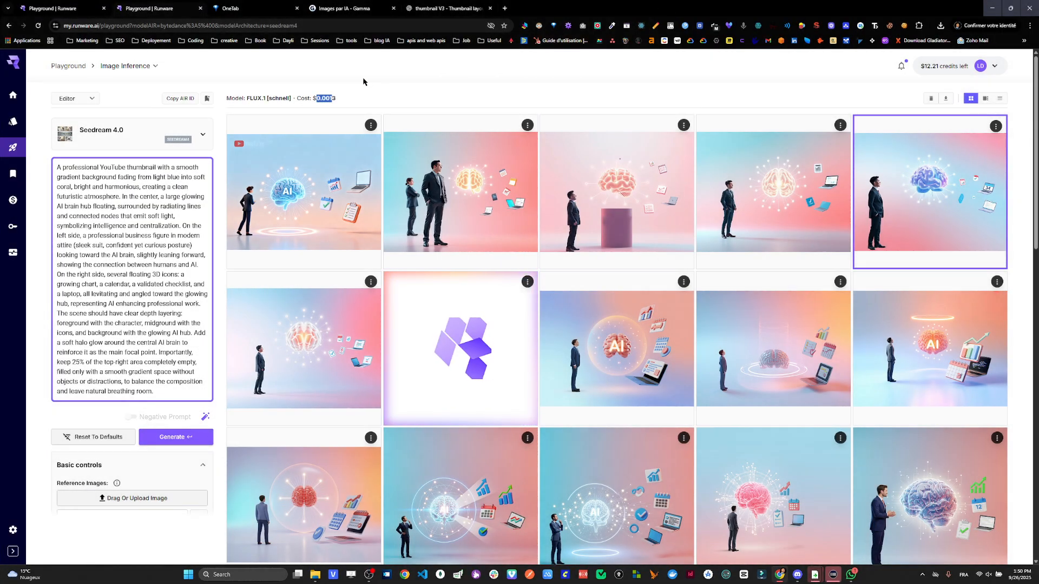
# - Compare the costs of the Seedream 4.0 and FLUX.1 [schnell] images and view the Seedream 4.0 thumbnail full screen
pyautogui.click(348, 132)
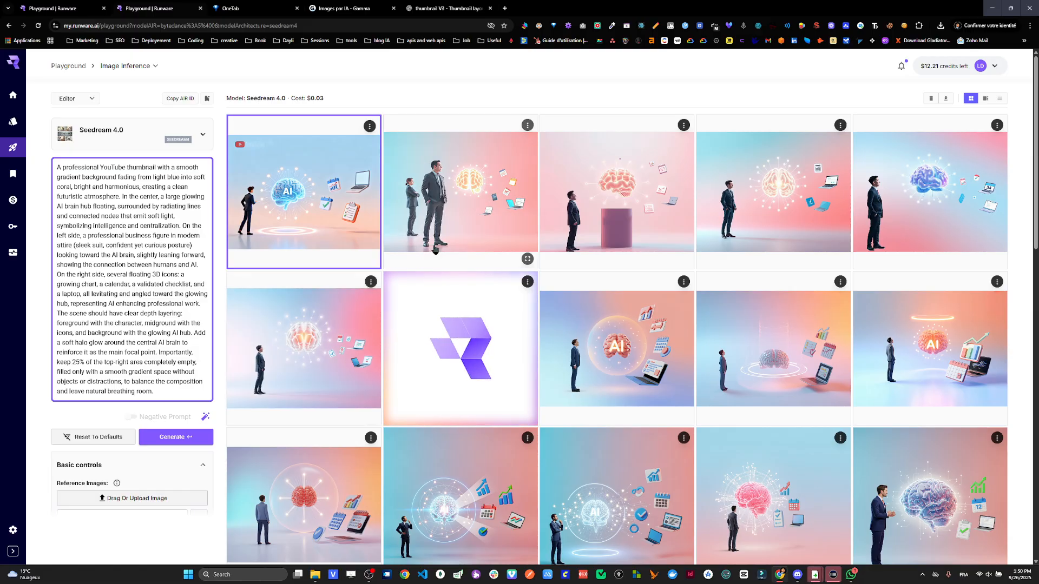
pyautogui.click(438, 251)
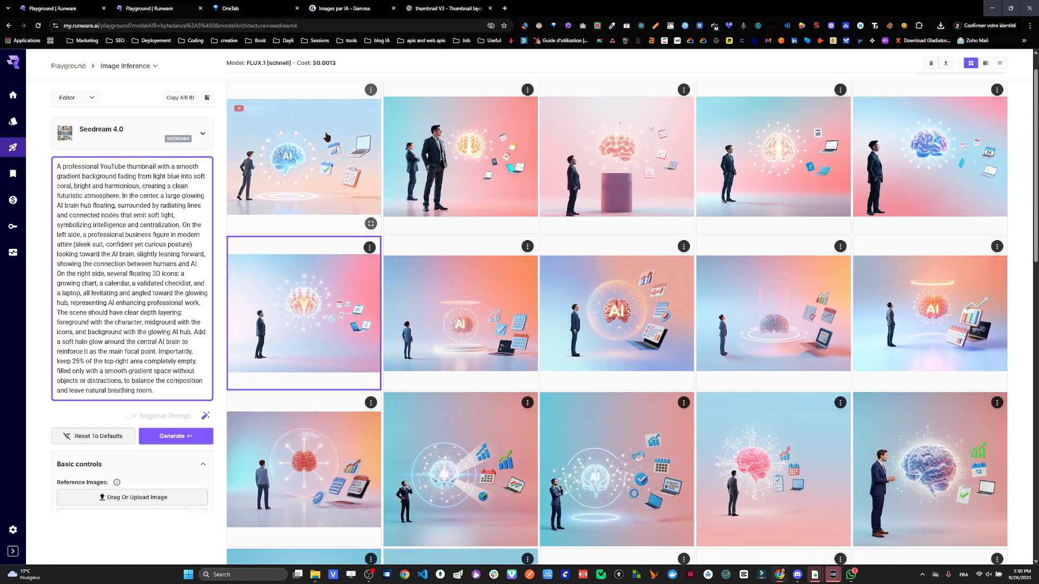
pyautogui.click(324, 189)
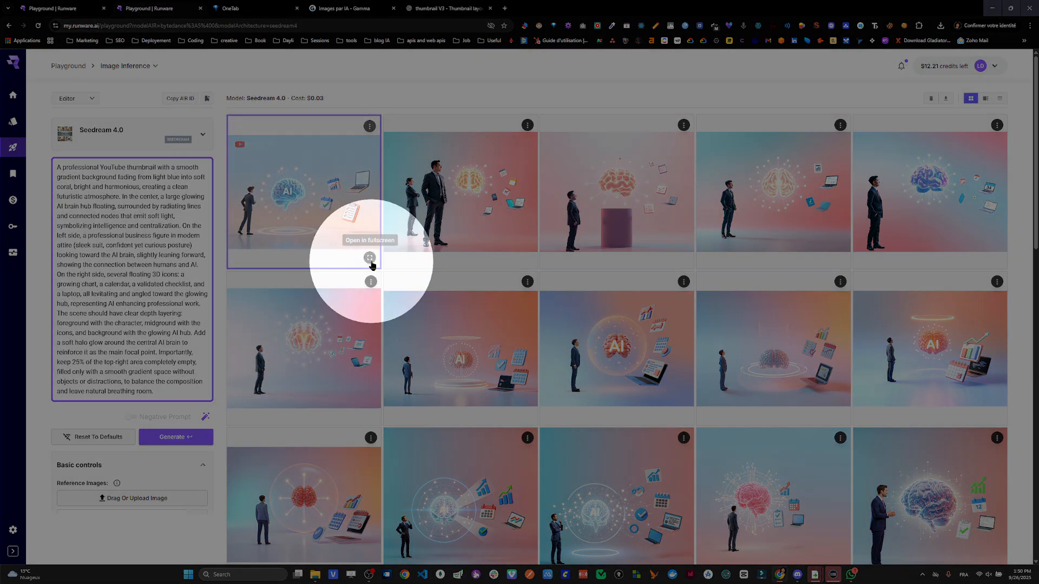
pyautogui.click(368, 265)
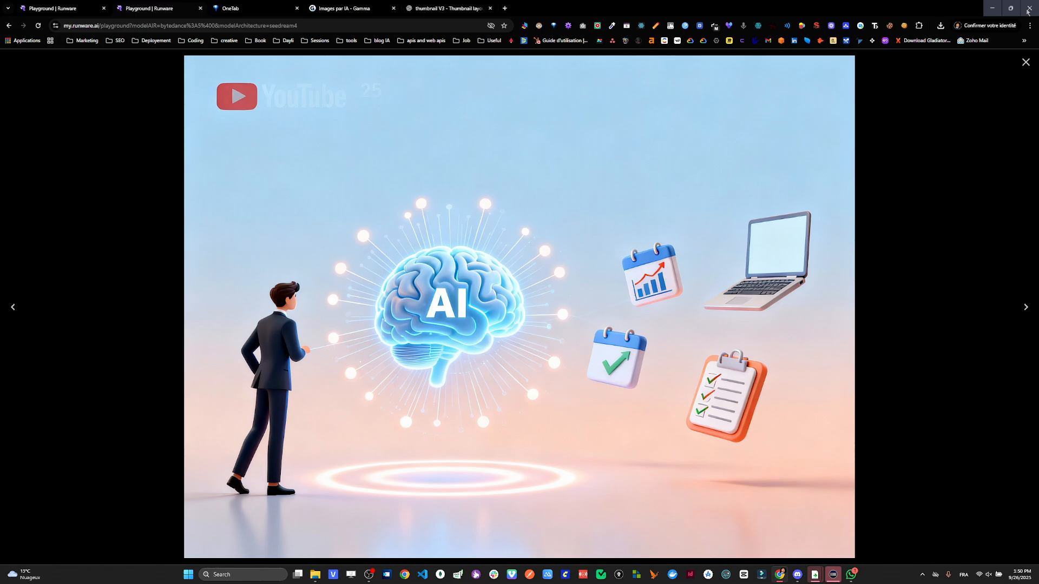
pyautogui.click(1025, 63)
# - Generate 4 images with Seedream 4.0 at the 16:9 (2K / Landscape) size
pyautogui.scroll(-1, 135, 243)
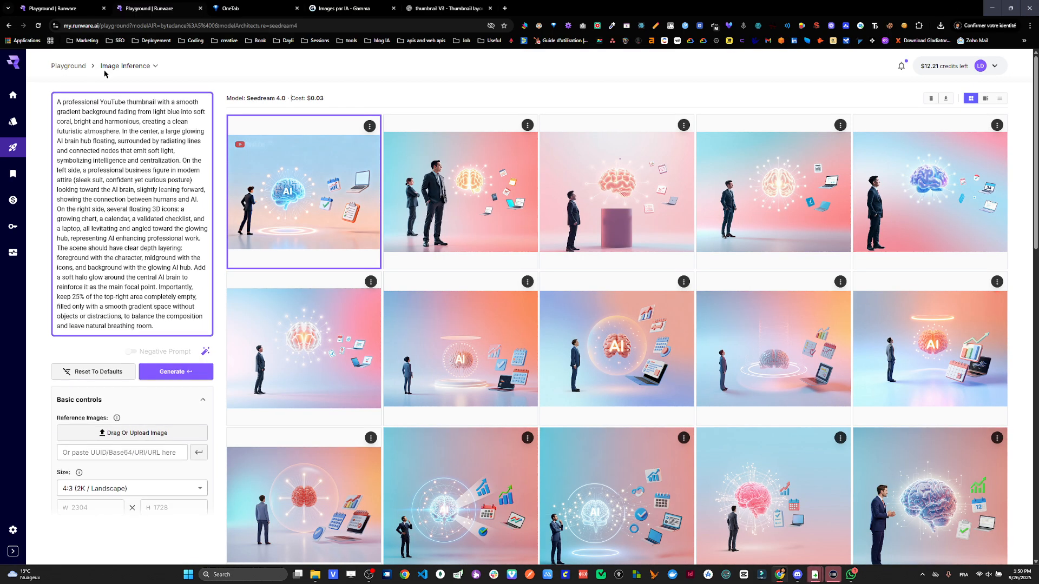
pyautogui.scroll(1, 155, 191)
pyautogui.scroll(1, 156, 192)
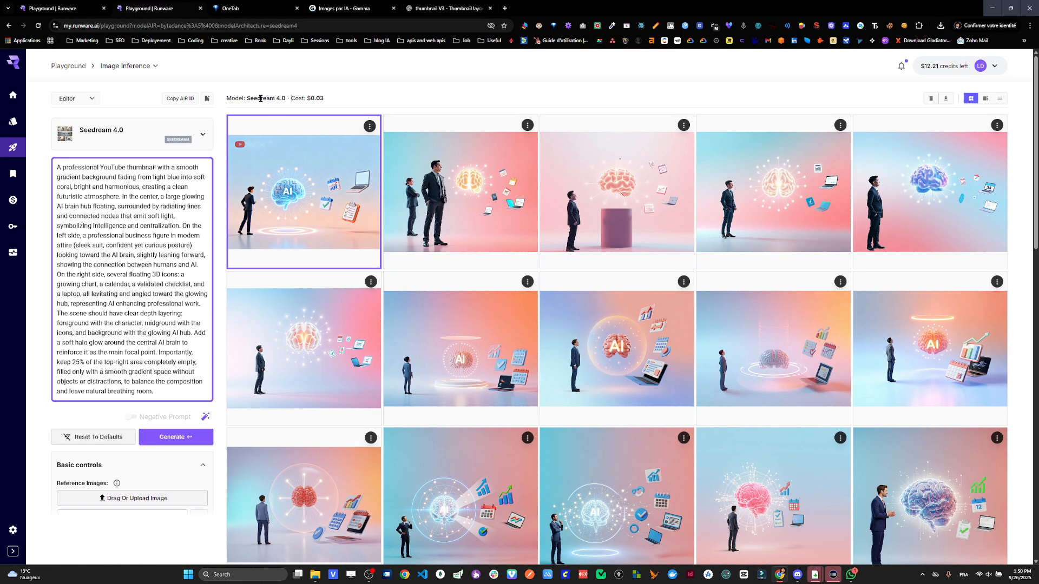
pyautogui.scroll(-6, 76, 379)
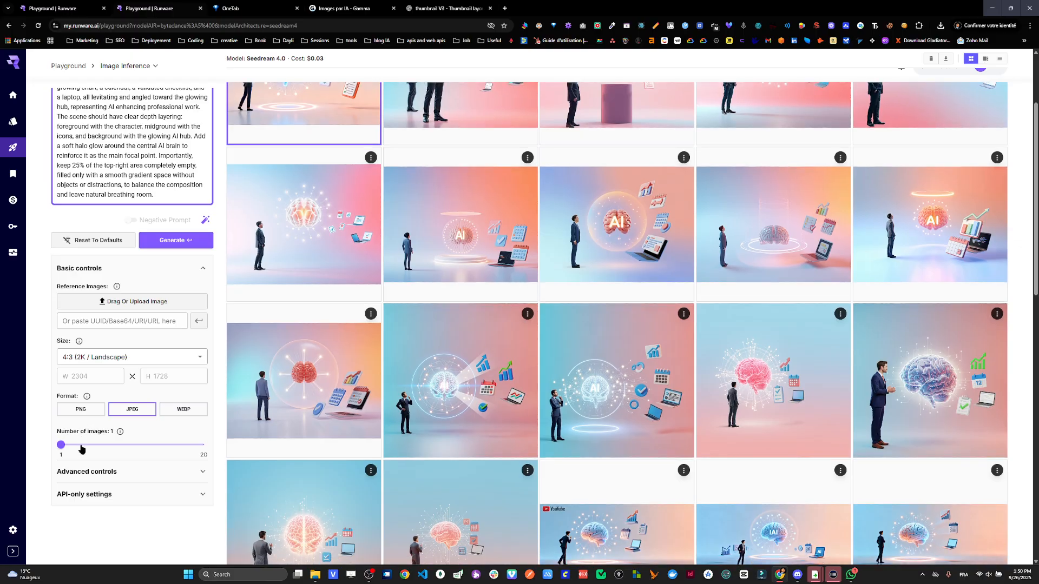
pyautogui.click(108, 357)
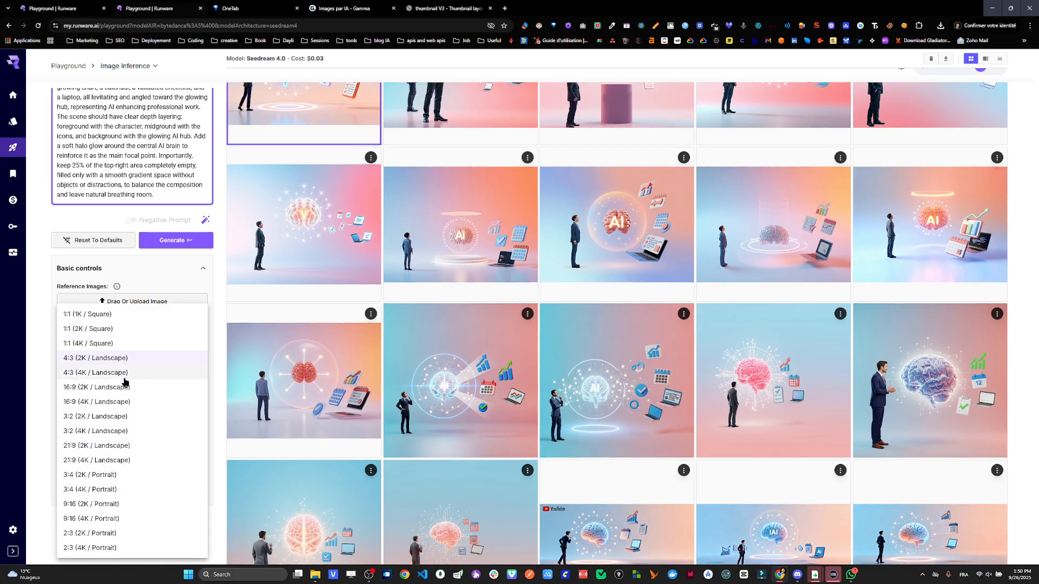
pyautogui.click(120, 388)
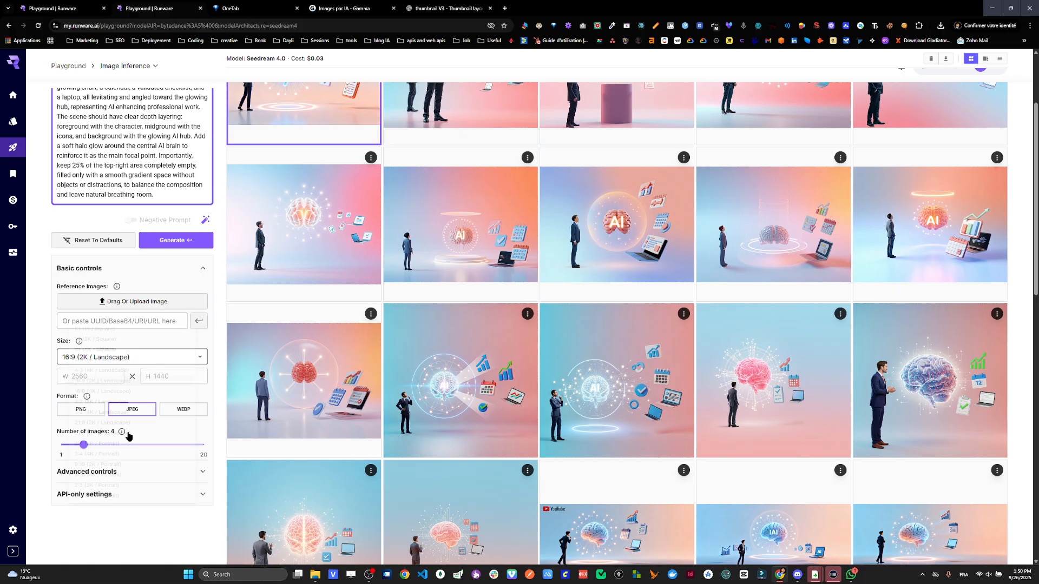
pyautogui.click(166, 243)
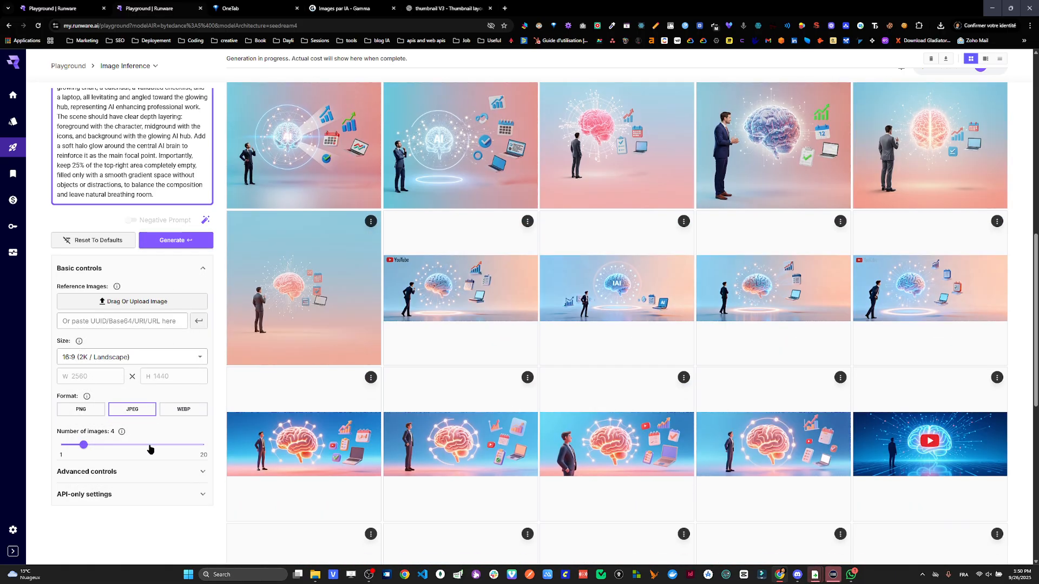
# - Check the cost of the new 16:9 Seedream 4.0 thumbnails and view two of them full screen
pyautogui.scroll(3, 292, 331)
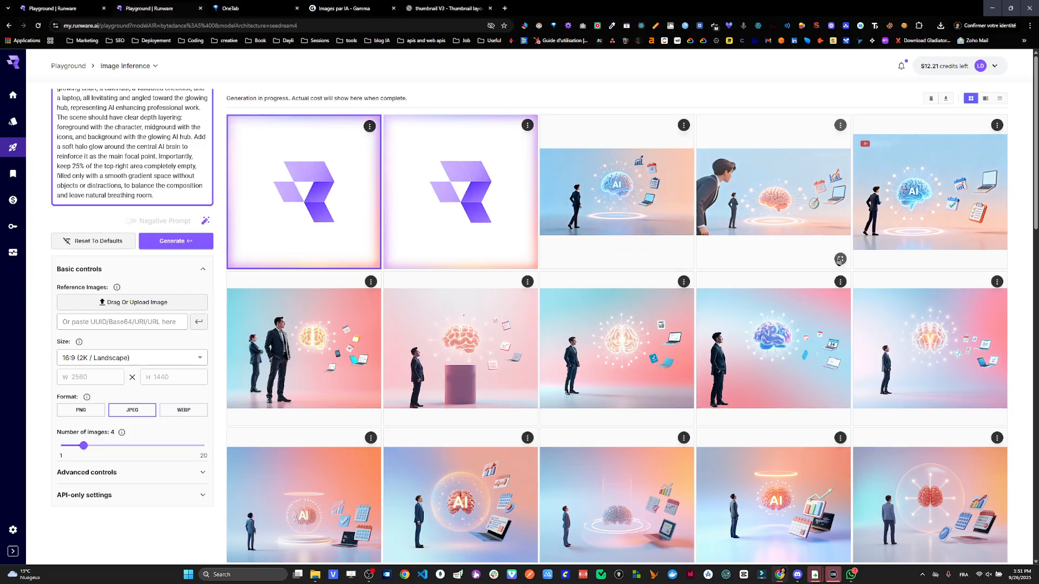
pyautogui.click(843, 264)
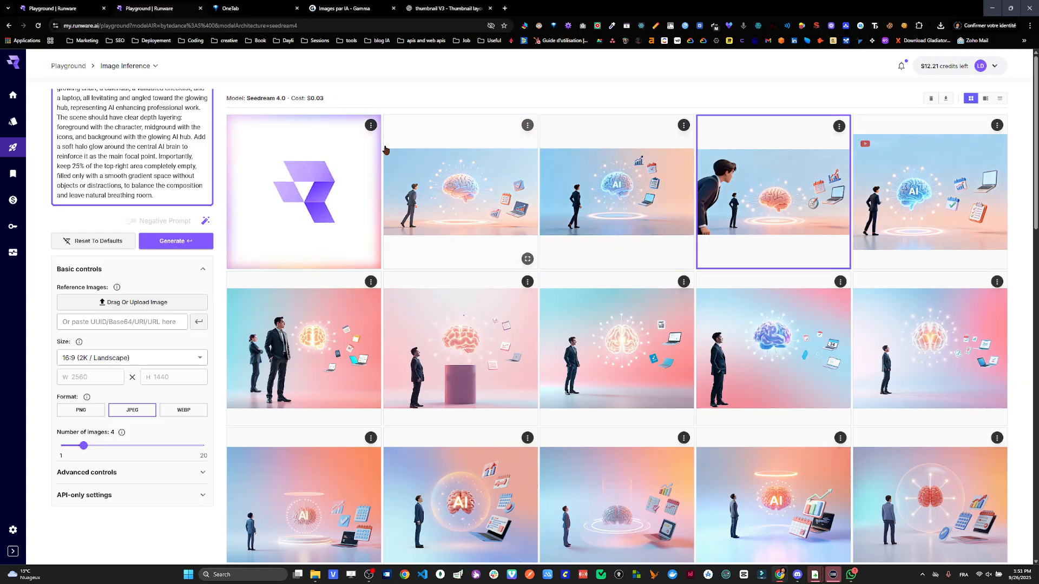
pyautogui.click(839, 257)
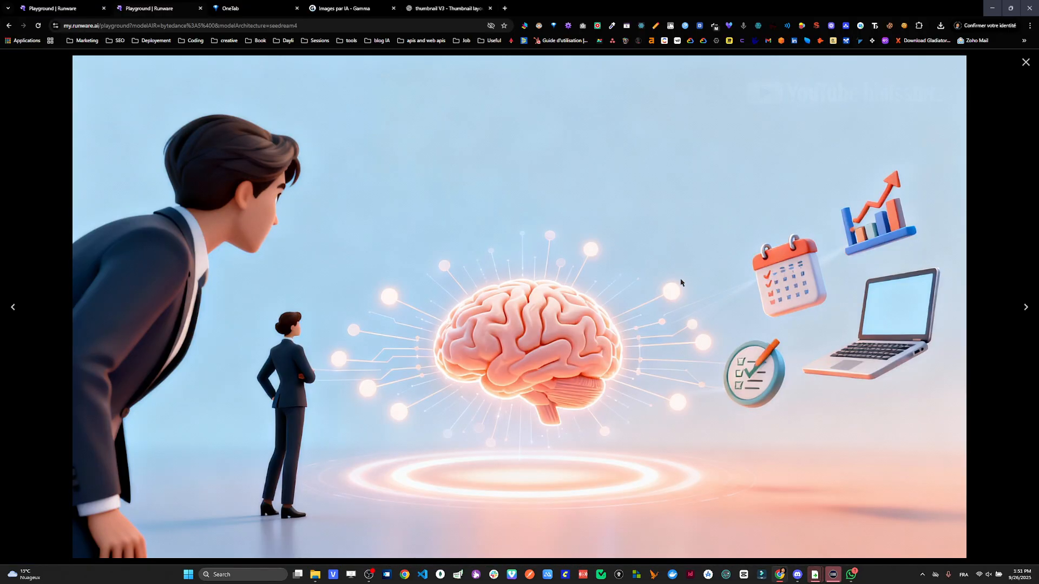
pyautogui.click(1026, 62)
pyautogui.click(678, 257)
pyautogui.click(679, 255)
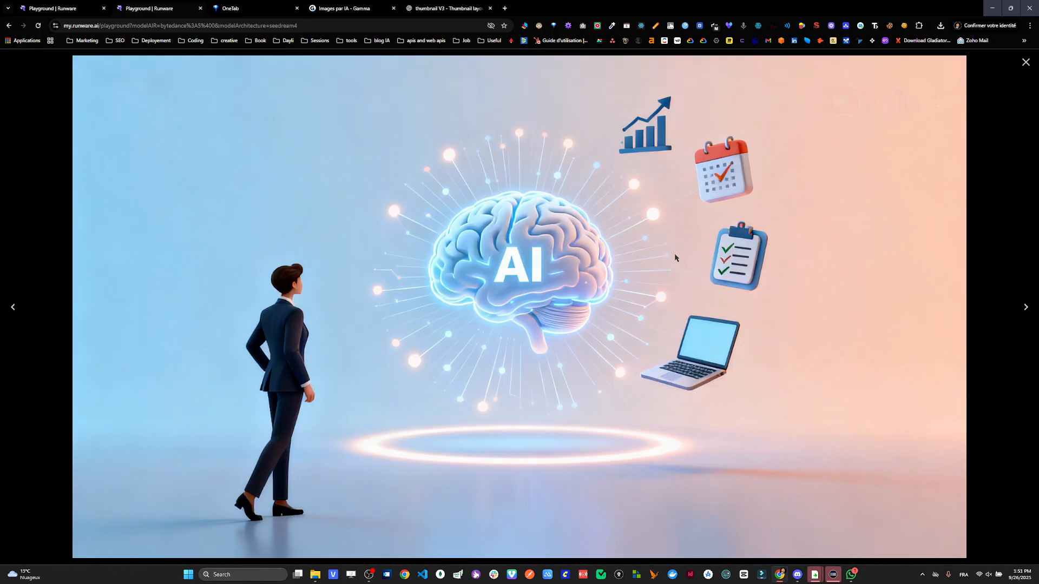
pyautogui.click(1025, 65)
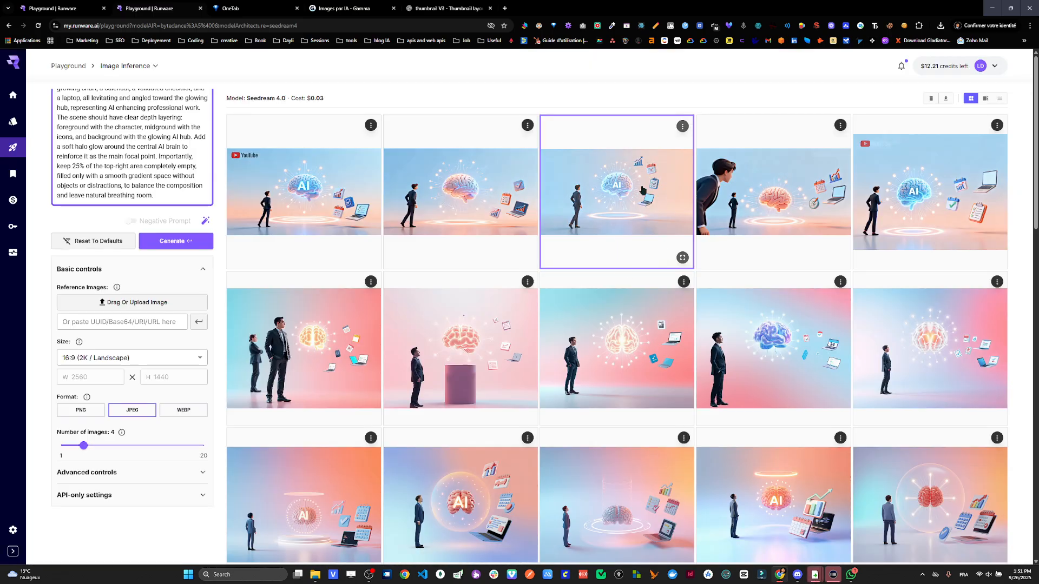
# - View the Seedream 4.0 thumbnail with the plain pink brain and an older blue-background brain image full screen
pyautogui.click(525, 258)
pyautogui.click(525, 258)
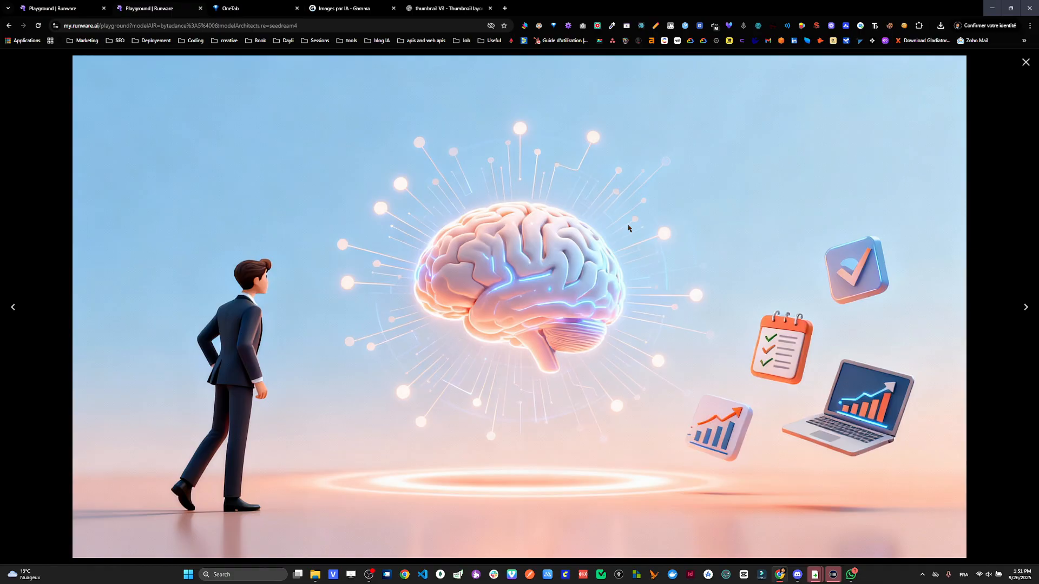
pyautogui.click(1025, 63)
pyautogui.scroll(-10, 467, 357)
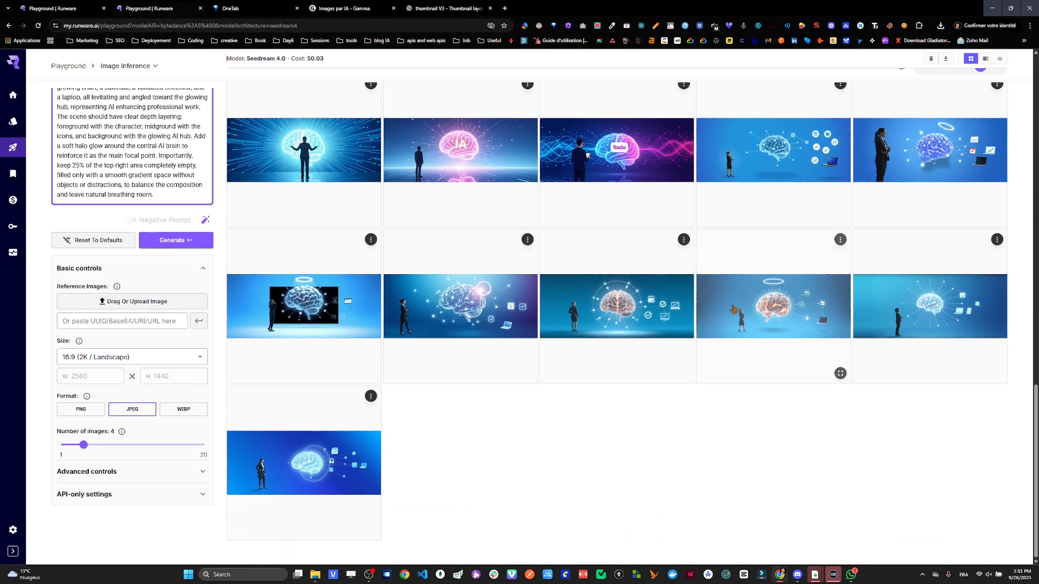
pyautogui.click(528, 374)
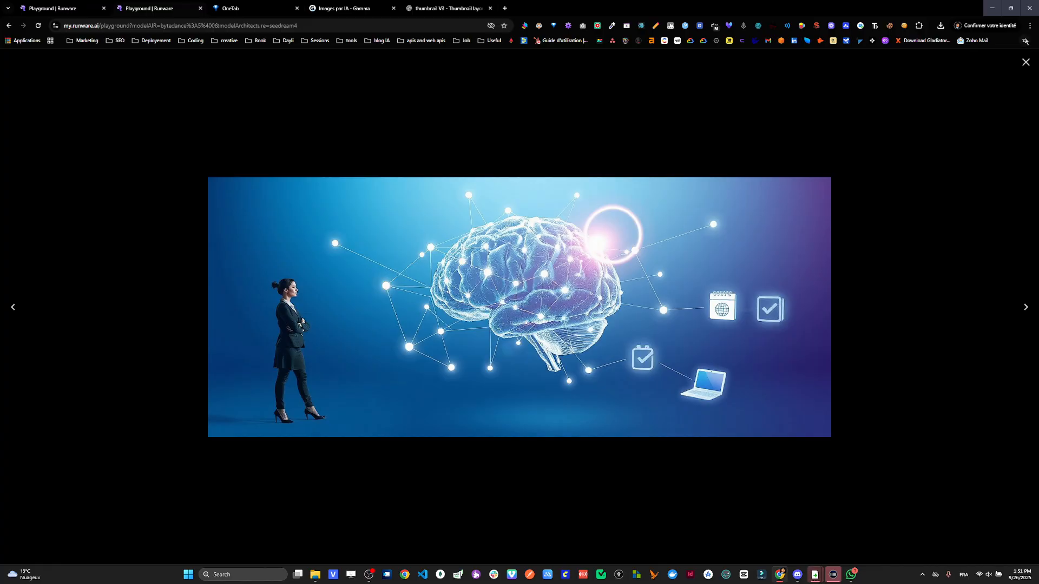
pyautogui.click(1030, 69)
pyautogui.scroll(10, 379, 265)
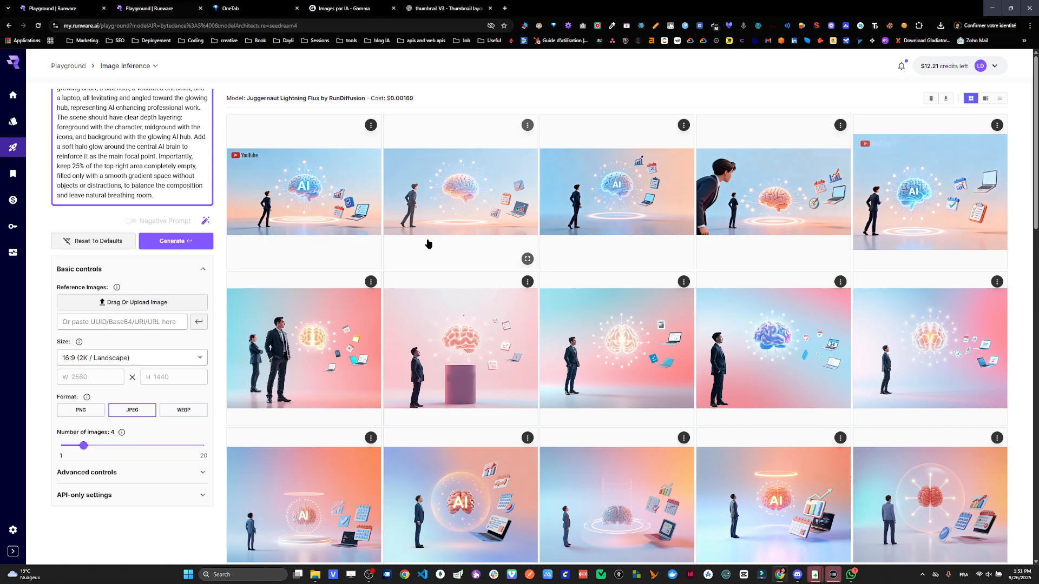
# - Check the cost of the first Seedream 4.0 thumbnail, the one with the YouTube logo, and view it full screen
pyautogui.click(343, 233)
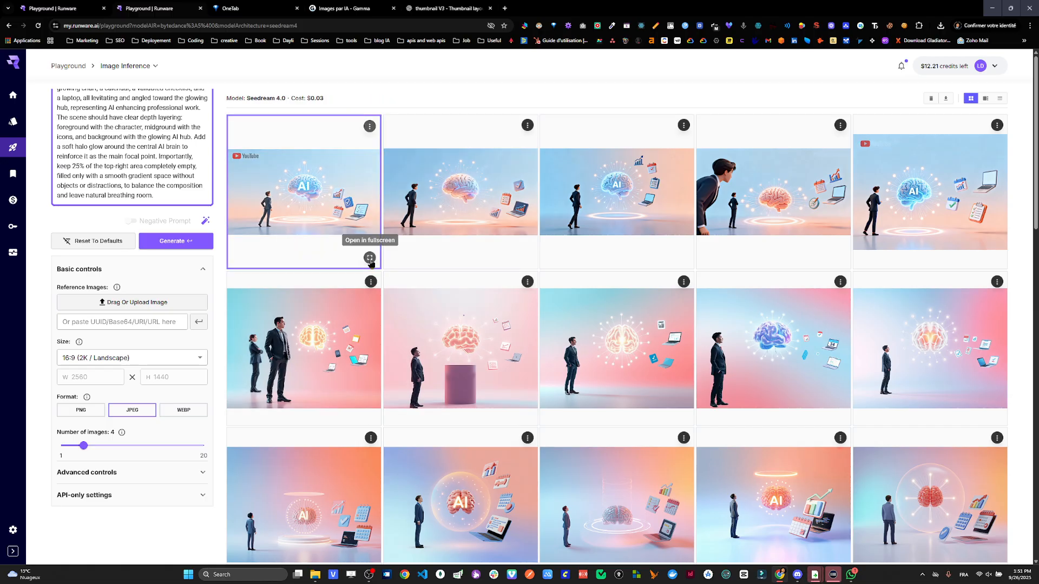
pyautogui.click(370, 259)
pyautogui.click(1030, 70)
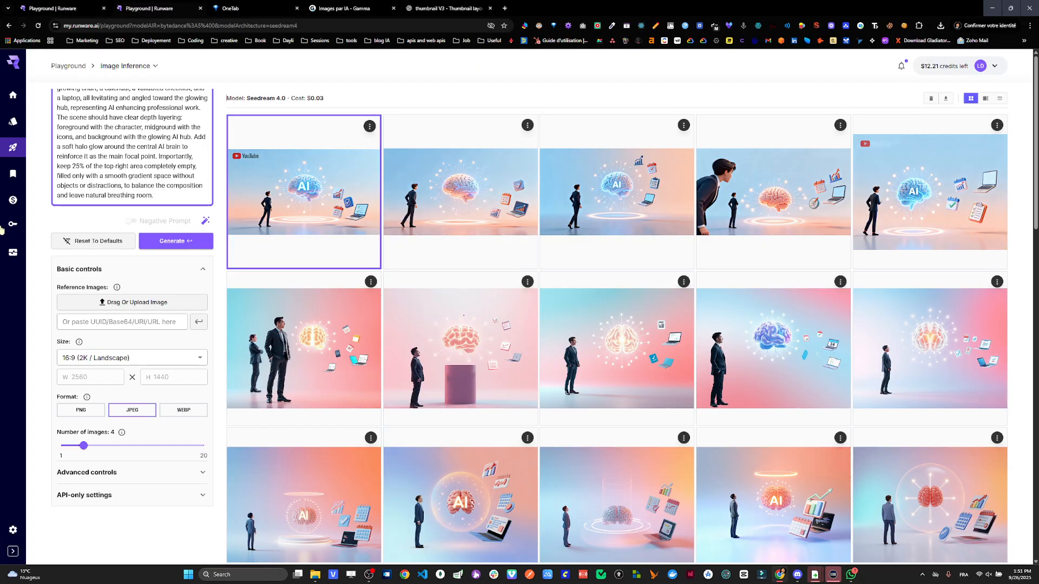
# - Open the Video Inference playground and play the Seedance 1.0 Lite line-drawing video full screen
pyautogui.moveTo(17, 154)
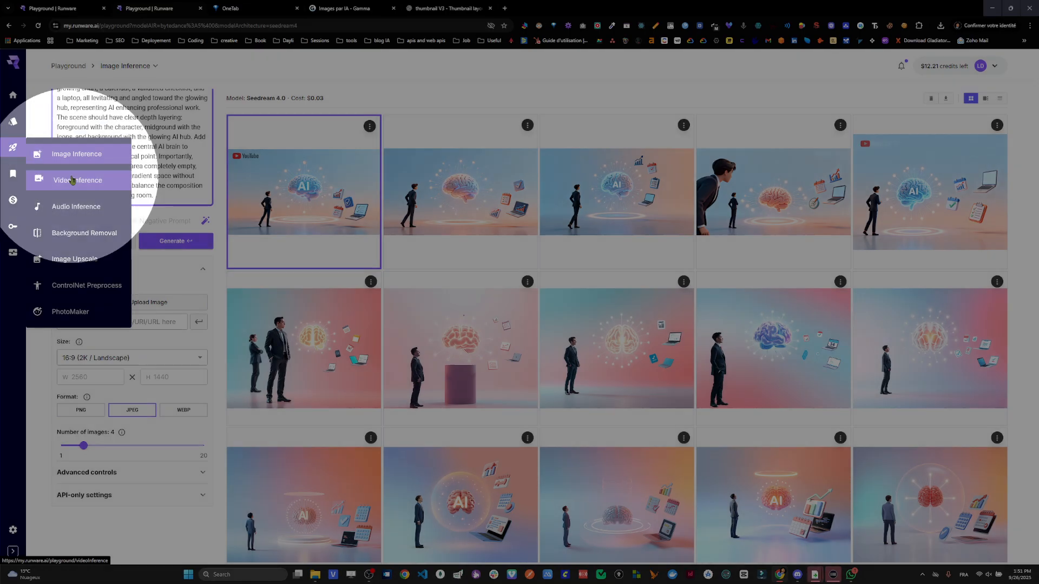
pyautogui.click(72, 180)
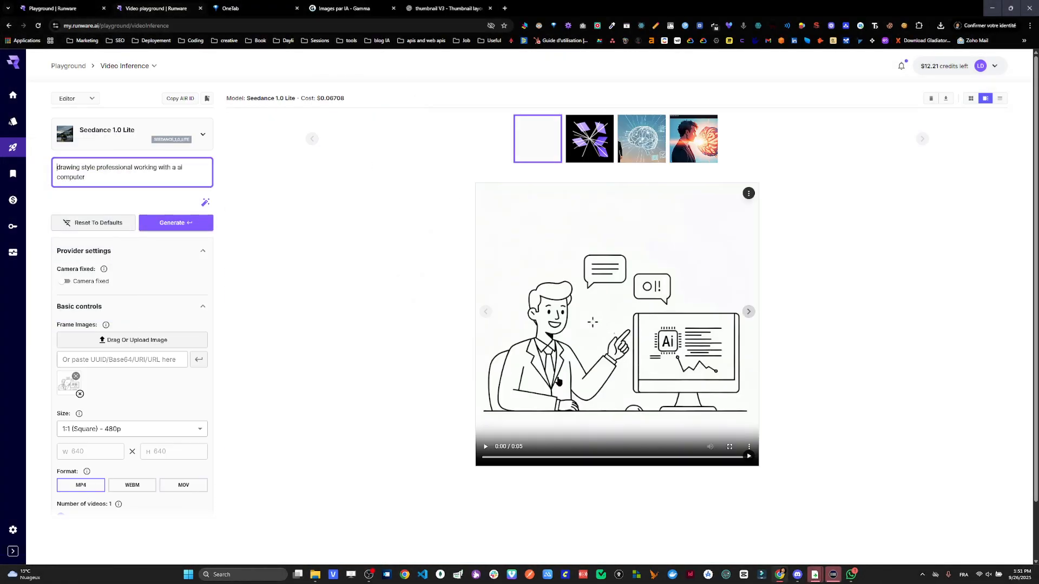
pyautogui.click(730, 448)
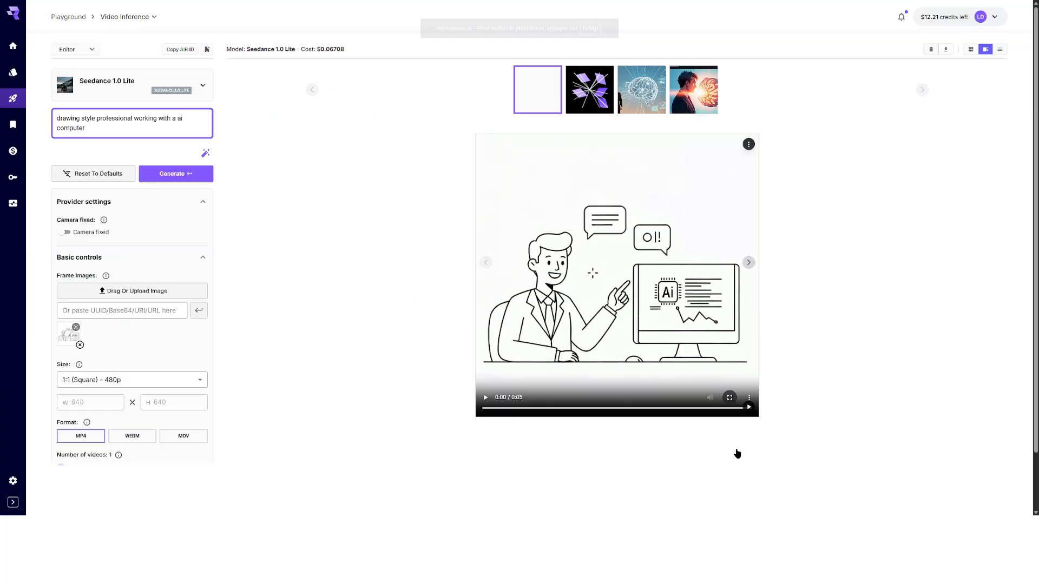
pyautogui.click(486, 297)
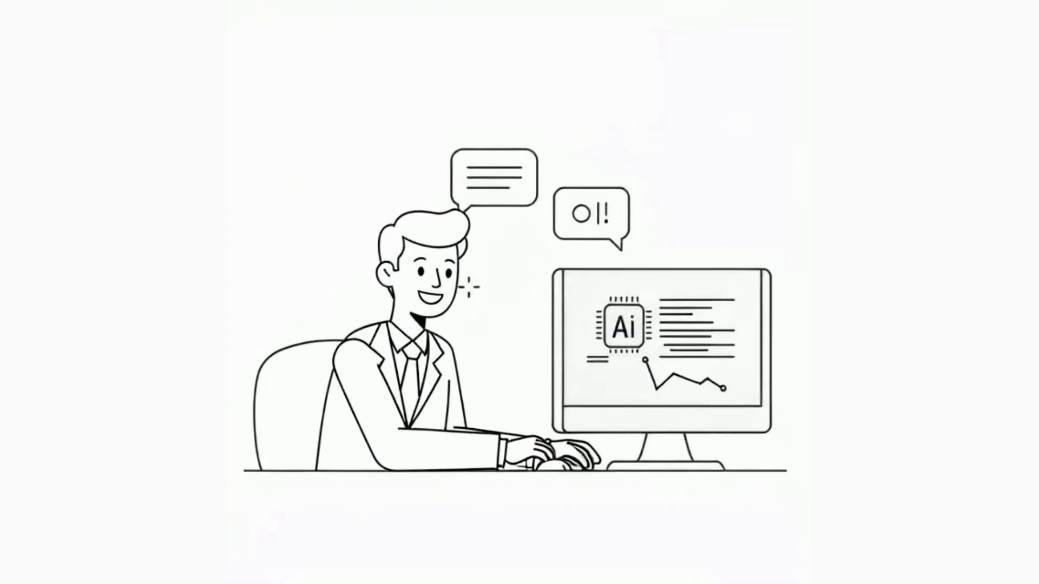
pyautogui.click(519, 28)
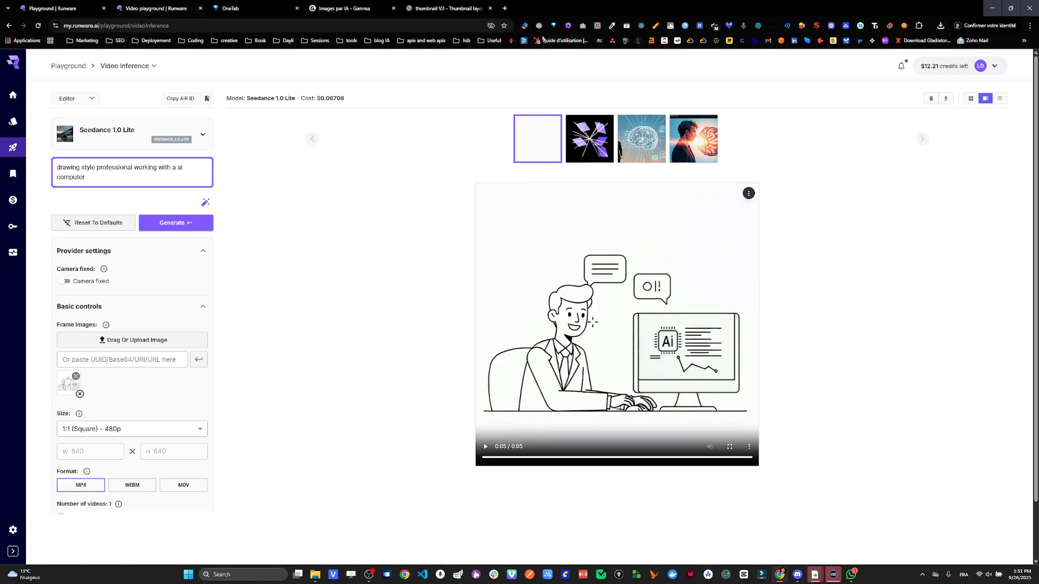
# - Switch to Gamma's AI image library and browse the line drawings for a source image
pyautogui.click(326, 5)
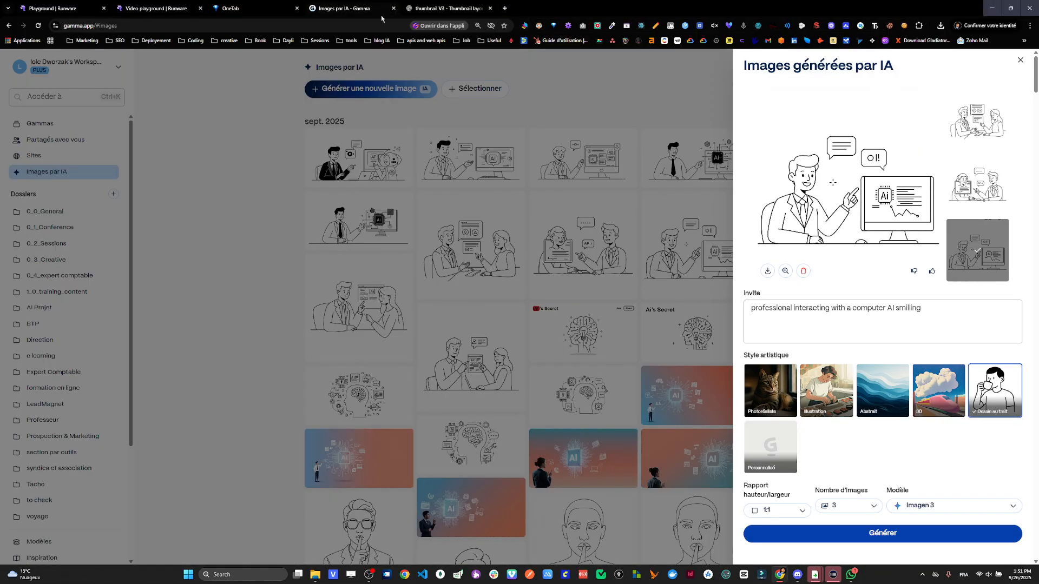
pyautogui.click(599, 263)
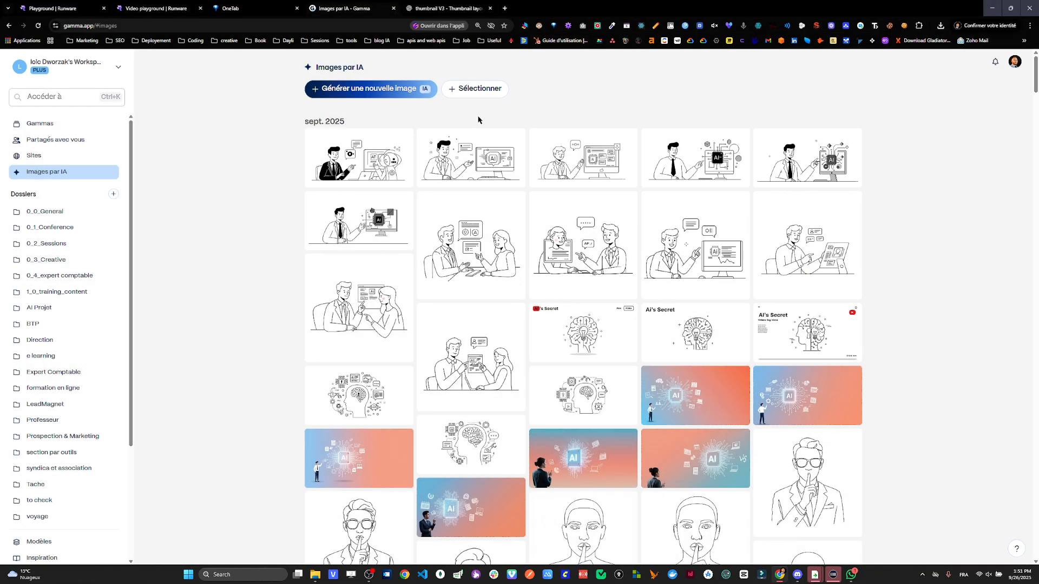
pyautogui.scroll(-3, 422, 238)
pyautogui.scroll(3, 521, 236)
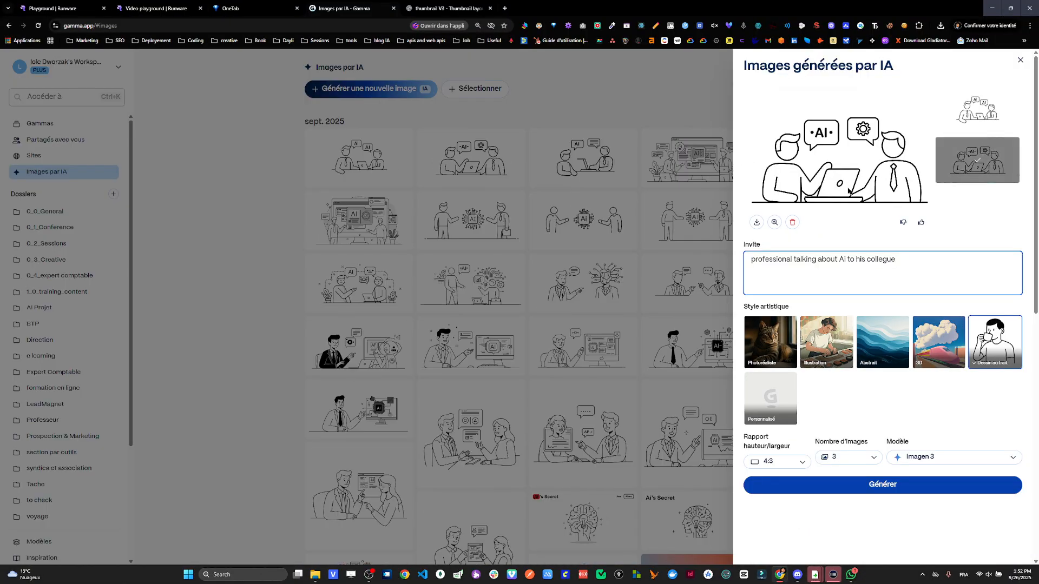
pyautogui.click(602, 215)
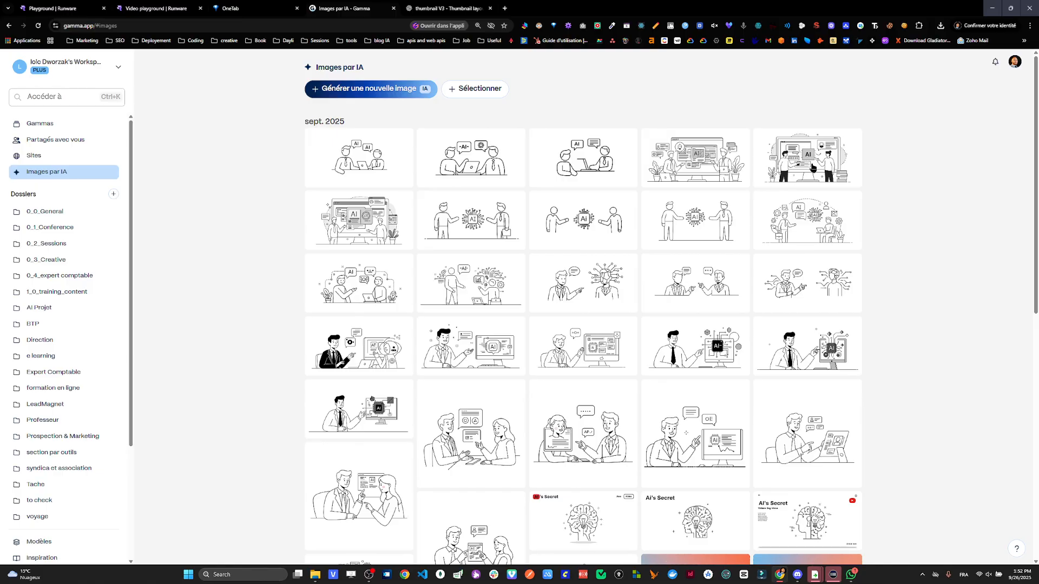
# - Enlarge the line drawing of two colleagues talking about AI between potted plants and save it as a PNG image
pyautogui.click(381, 296)
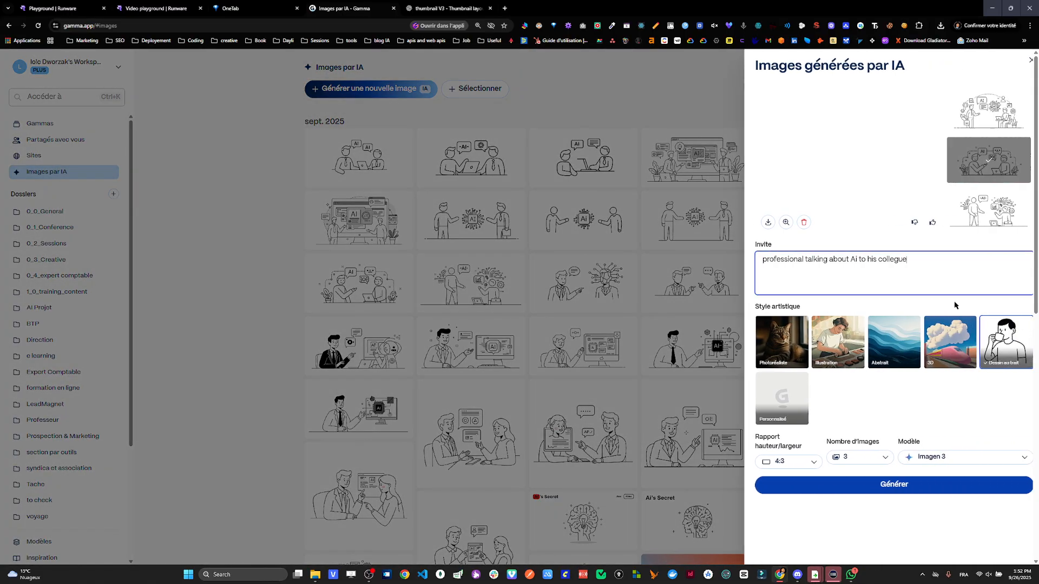
pyautogui.click(775, 223)
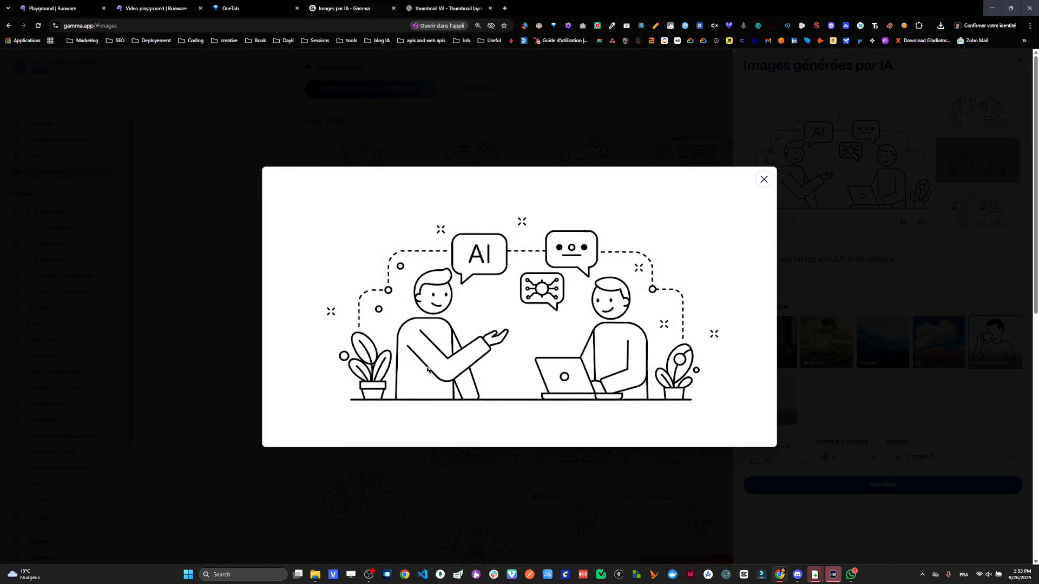
pyautogui.rightClick(585, 318)
pyautogui.click(622, 336)
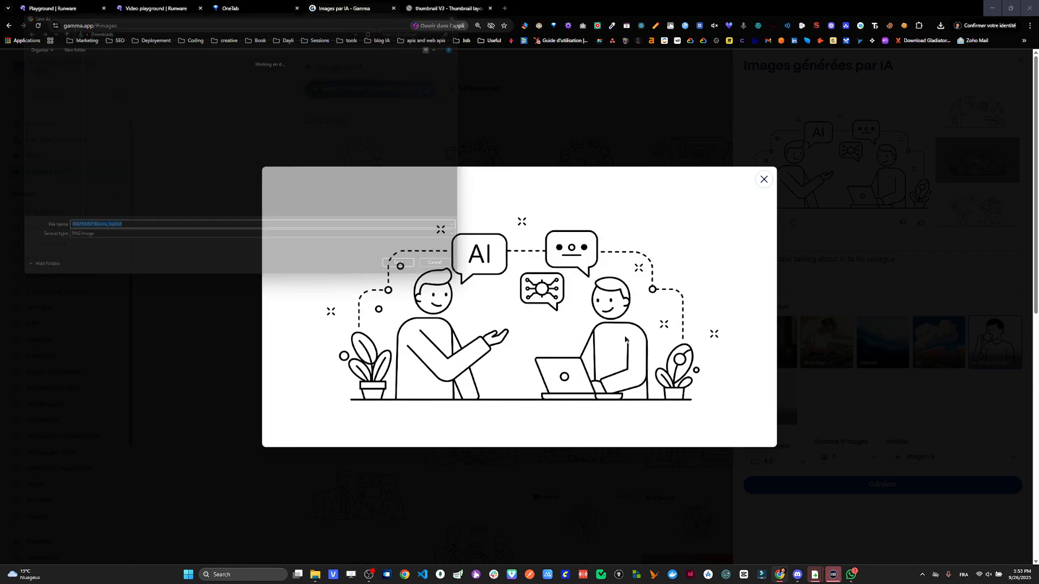
pyautogui.press('Return')
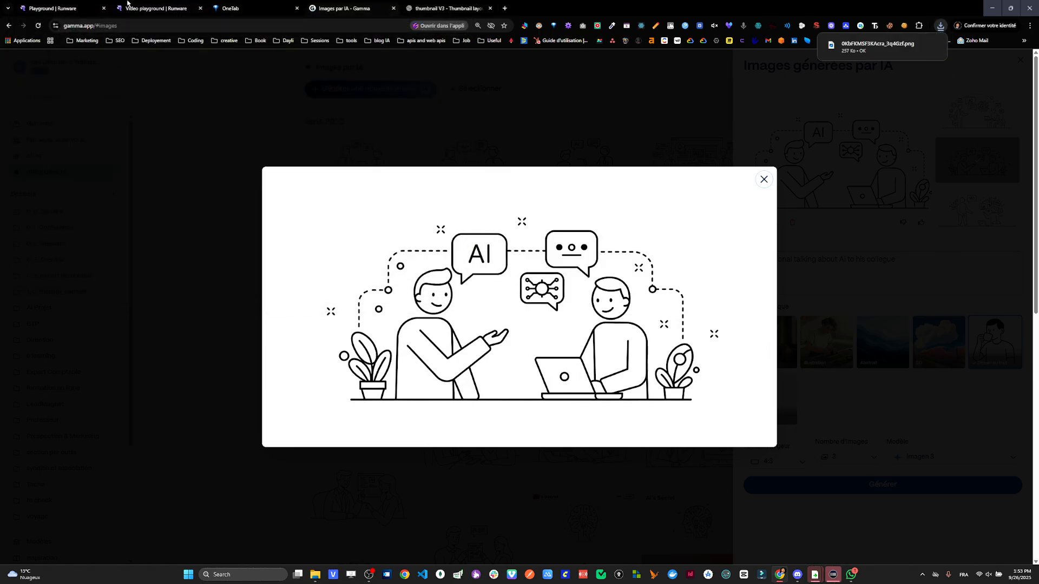
# - Return to Runware's Video Inference page and replace the frame image with the newly downloaded colleagues drawing
pyautogui.click(151, 8)
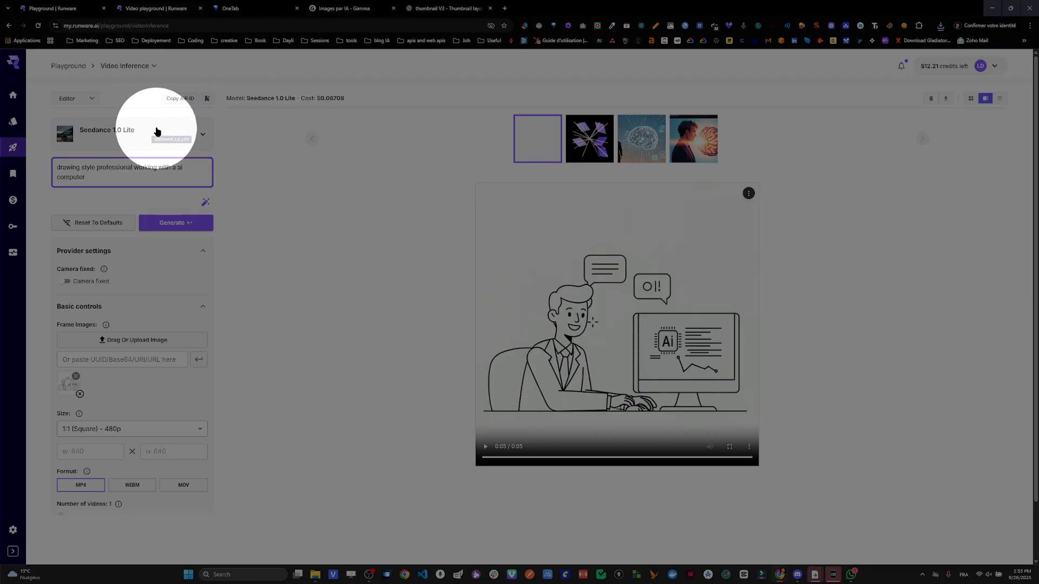
pyautogui.scroll(-1, 146, 234)
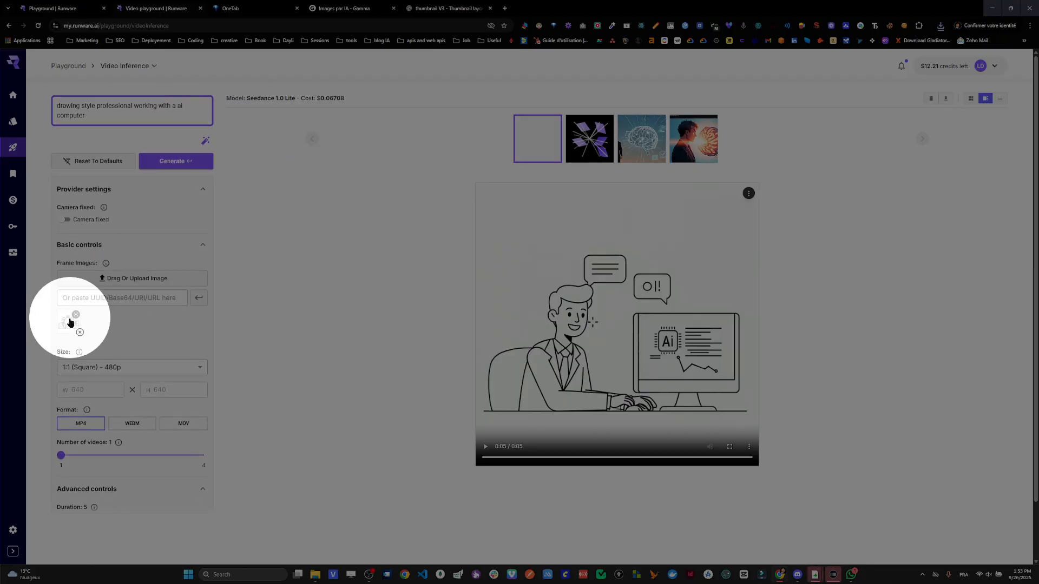
pyautogui.click(76, 314)
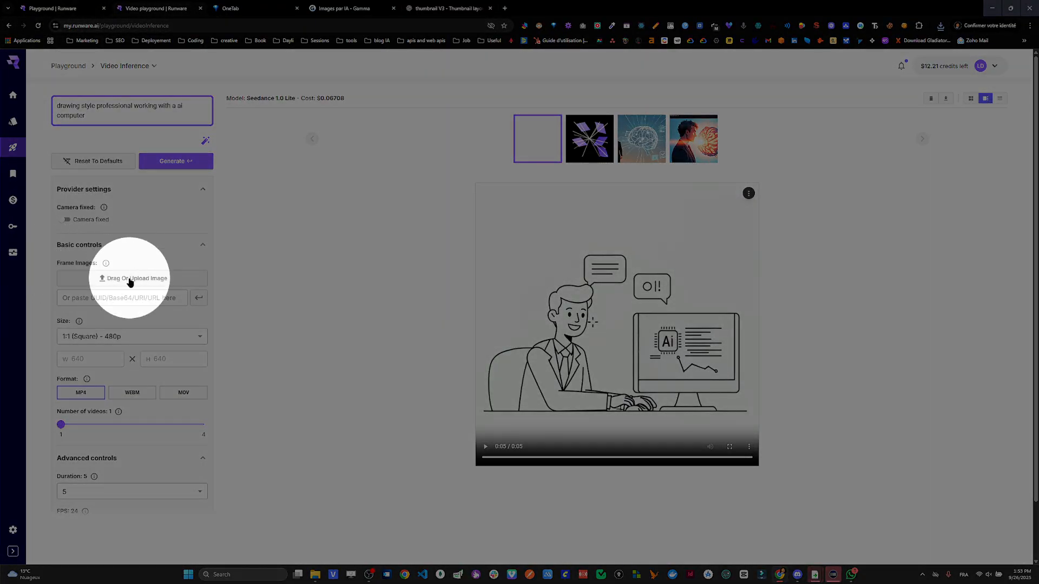
pyautogui.click(941, 25)
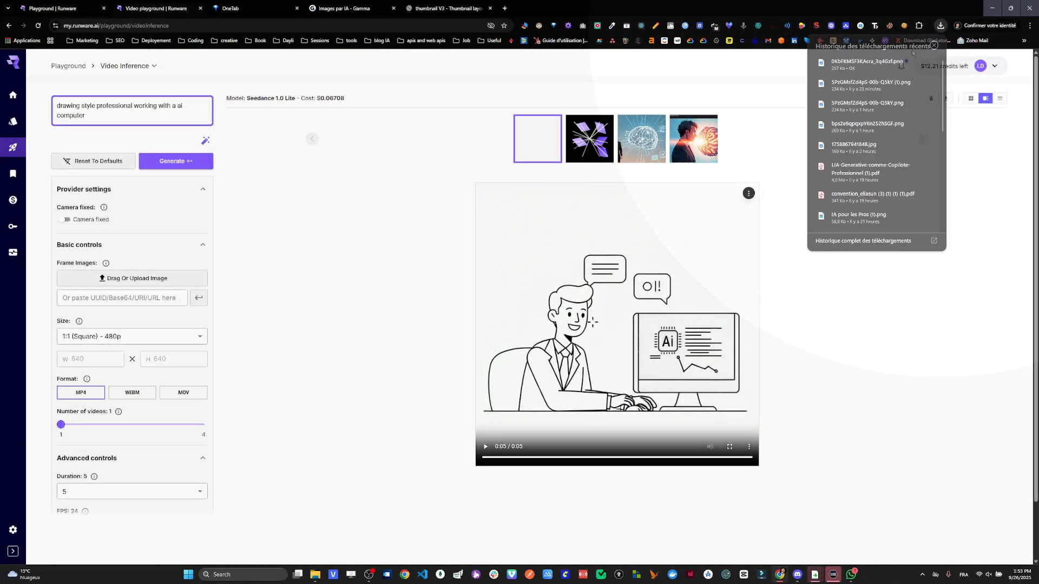
pyautogui.moveTo(728, 75); pyautogui.dragTo(115, 285)
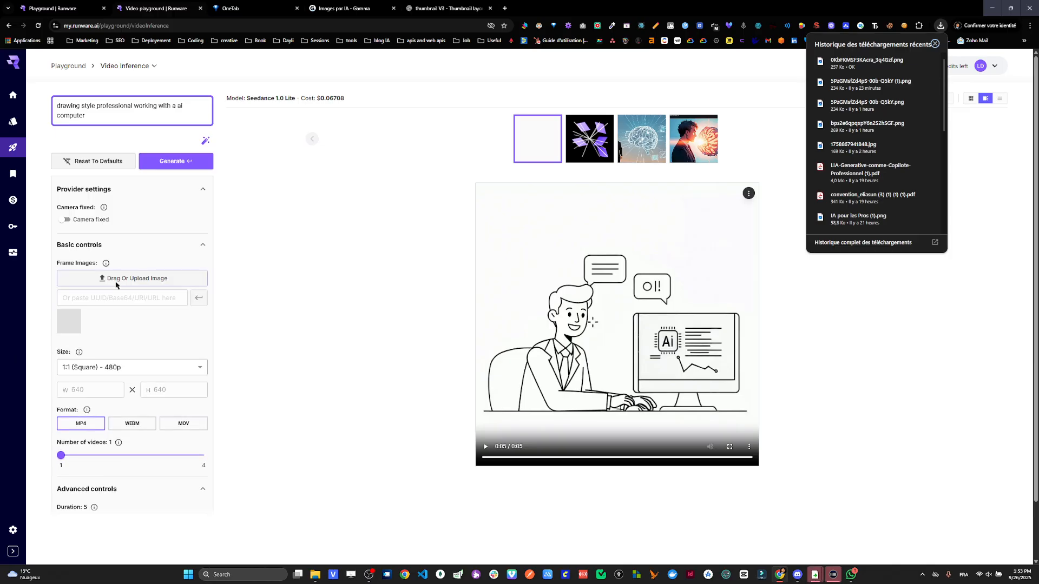
# - Set the video size to 4:3 (Standard / Landscape) - 480p and the number of videos to 2, and start generating
pyautogui.click(131, 372)
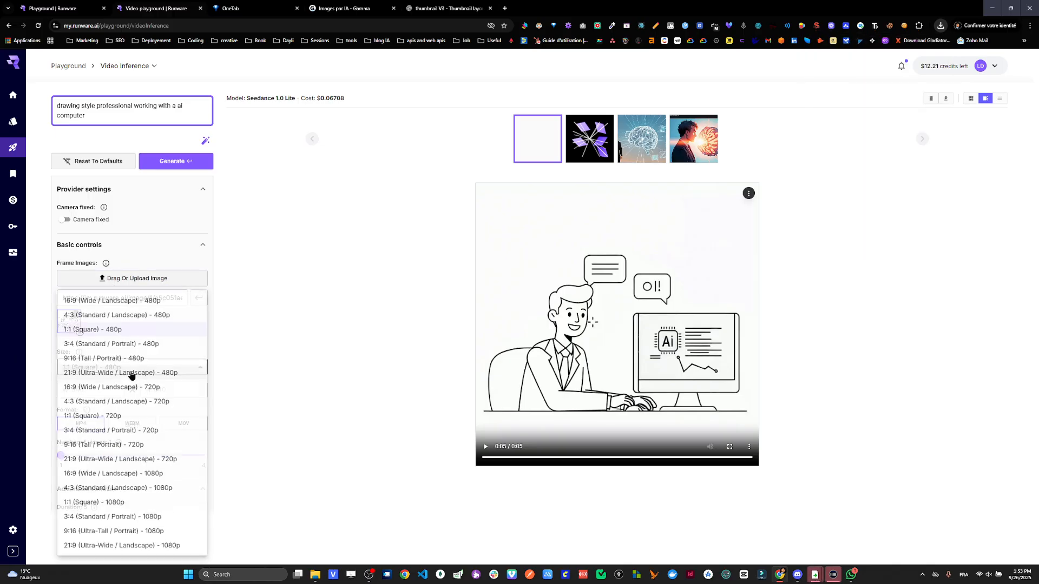
pyautogui.click(122, 316)
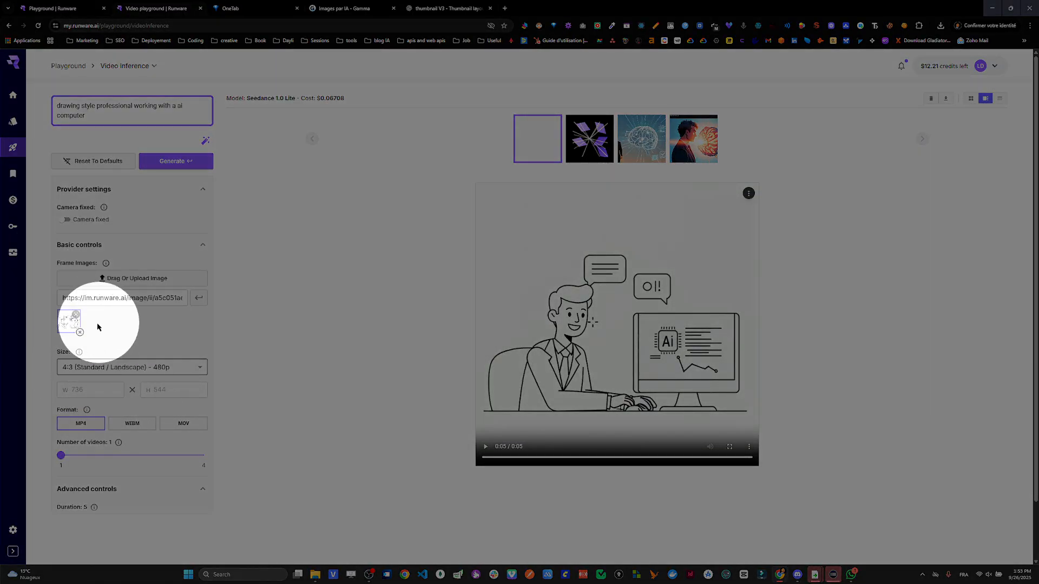
pyautogui.click(73, 459)
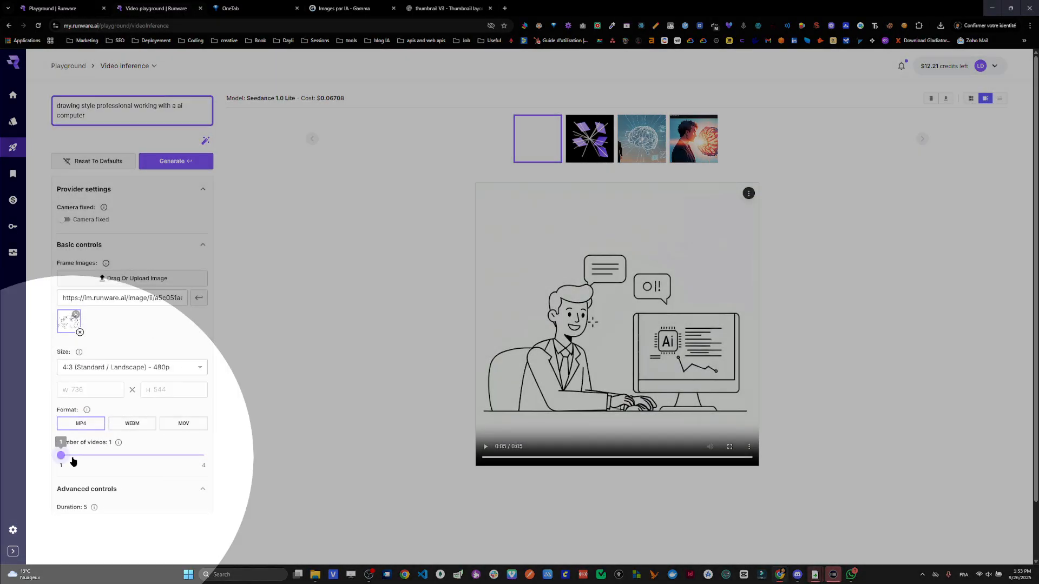
pyautogui.click(173, 161)
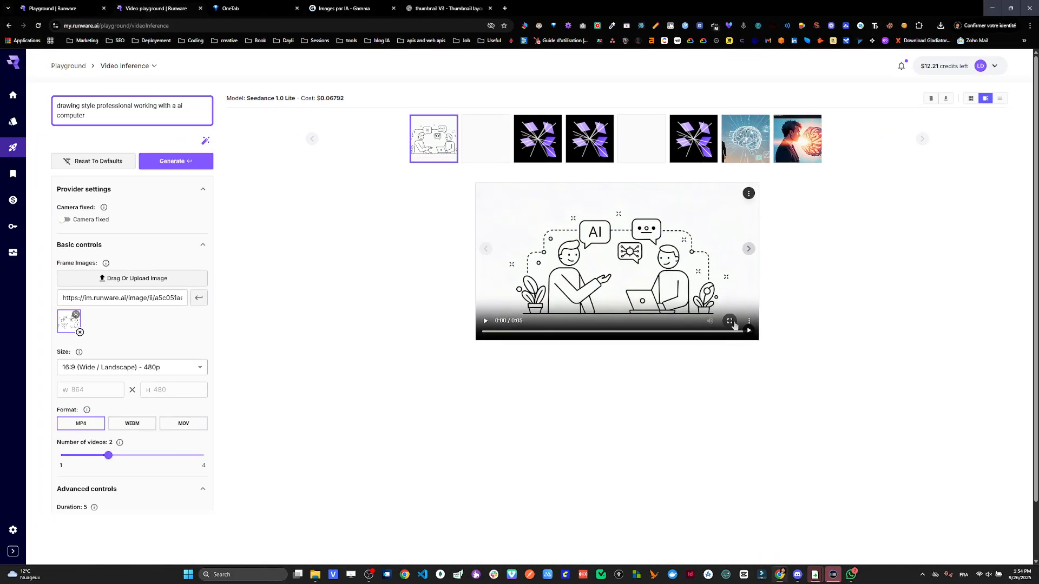
# - Play the first generated video of the two colleagues full screen, and compare it with the second one in the gallery
pyautogui.click(730, 321)
pyautogui.click(372, 438)
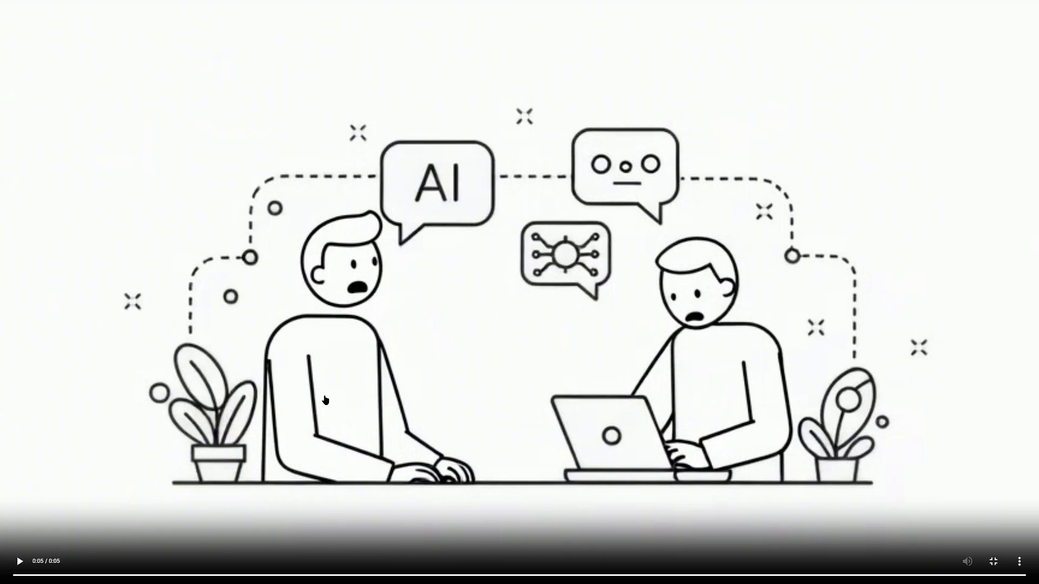
pyautogui.press('Escape')
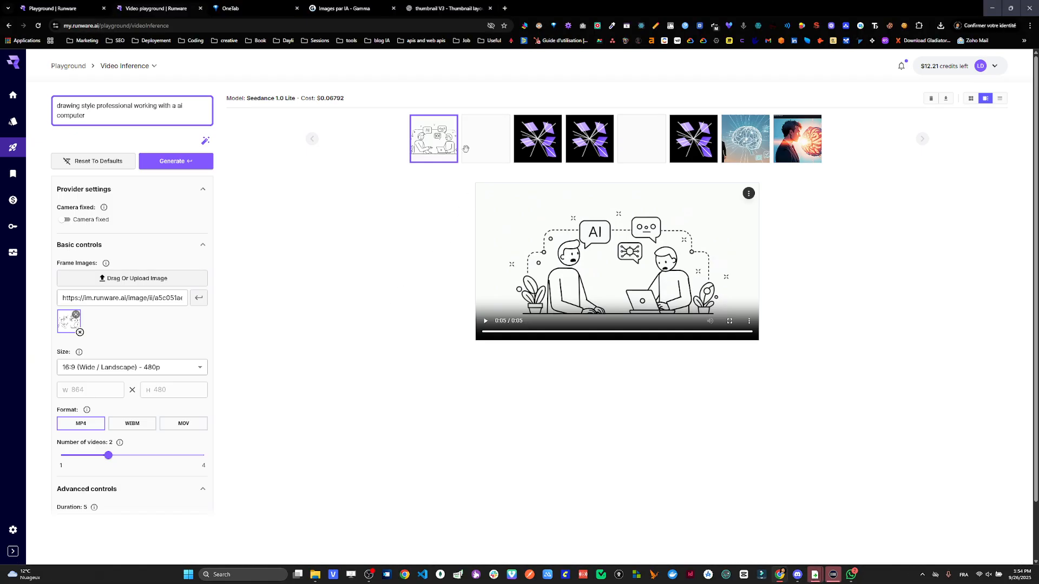
pyautogui.click(467, 148)
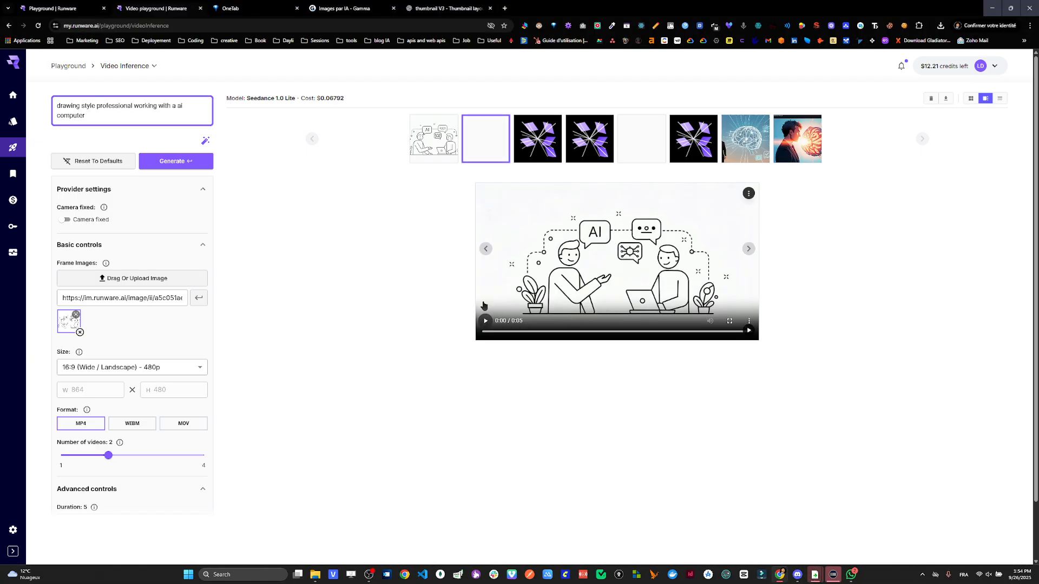
pyautogui.click(449, 147)
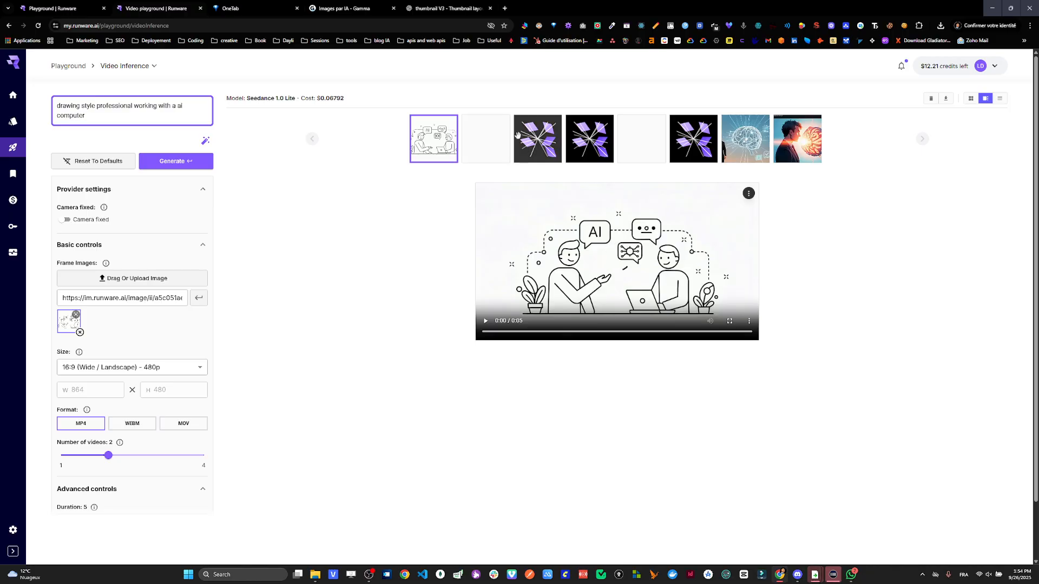
pyautogui.click(489, 139)
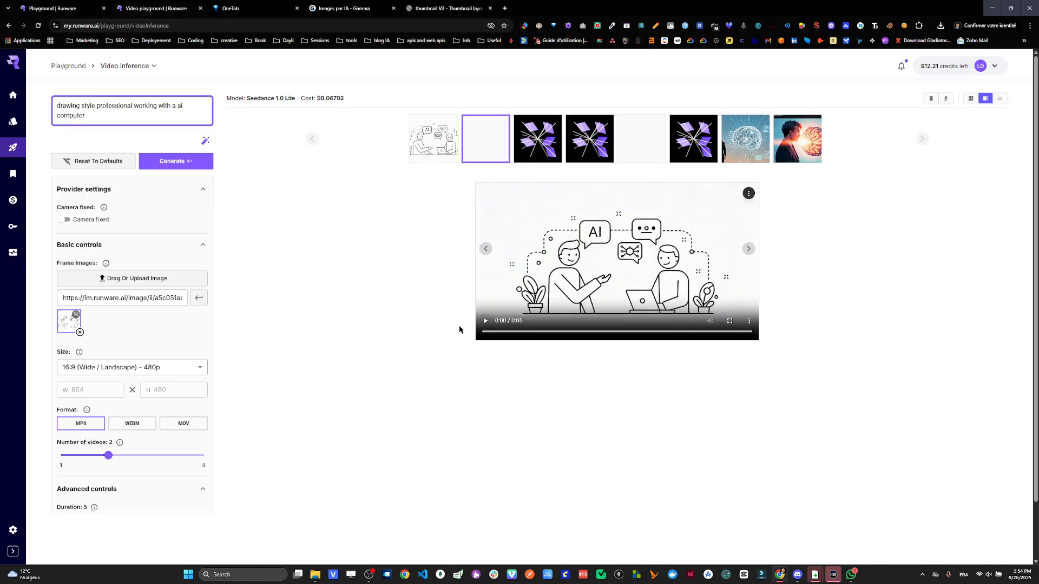